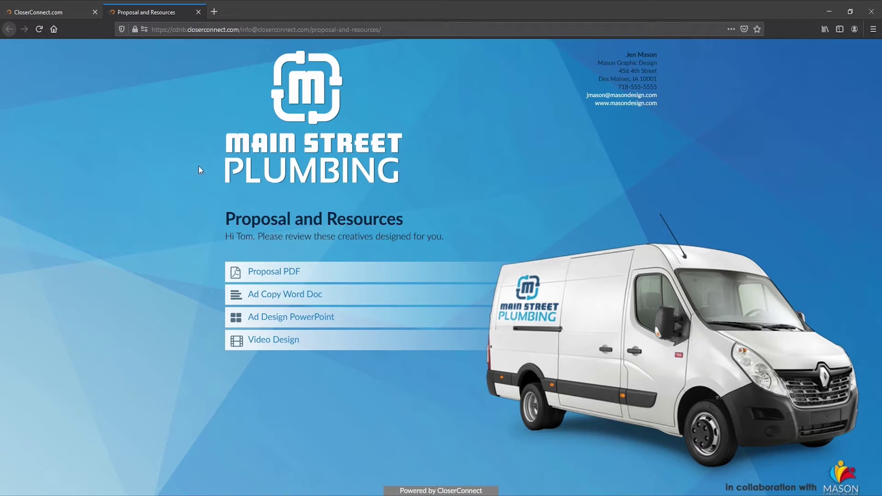
- Close the live page and create a sales project 'Cool Blue Designs' for prospect 'New Prospect'
{"action": "left_click", "coordinate": [198, 13]}
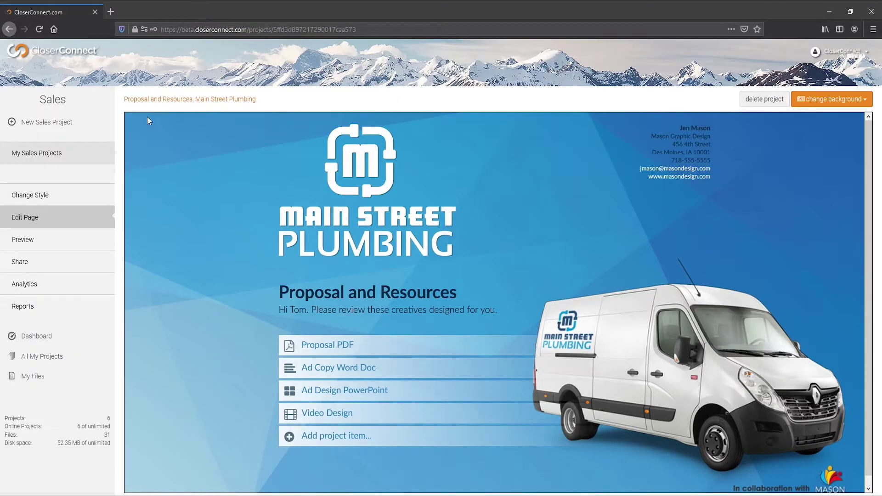
{"action": "left_click", "coordinate": [91, 126]}
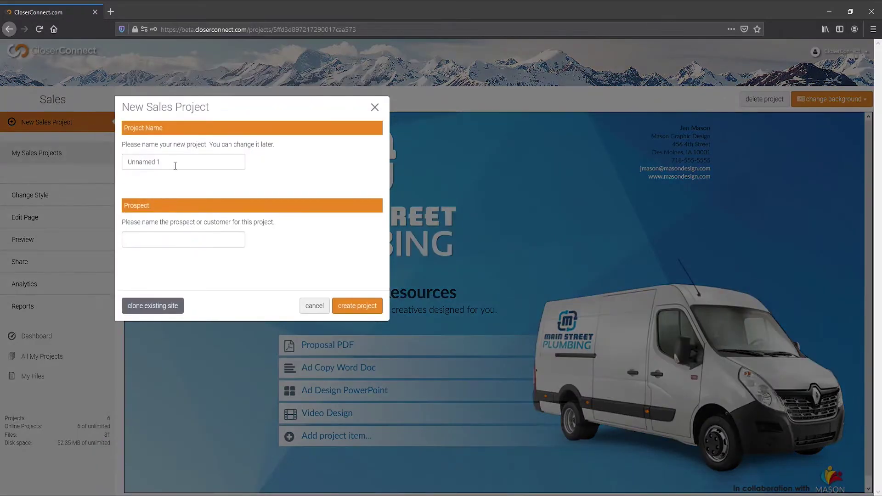
{"action": "left_click_drag", "start_coordinate": [175, 166], "coordinate": [116, 164]}
{"action": "type", "text": "Cool Blue Designs"}
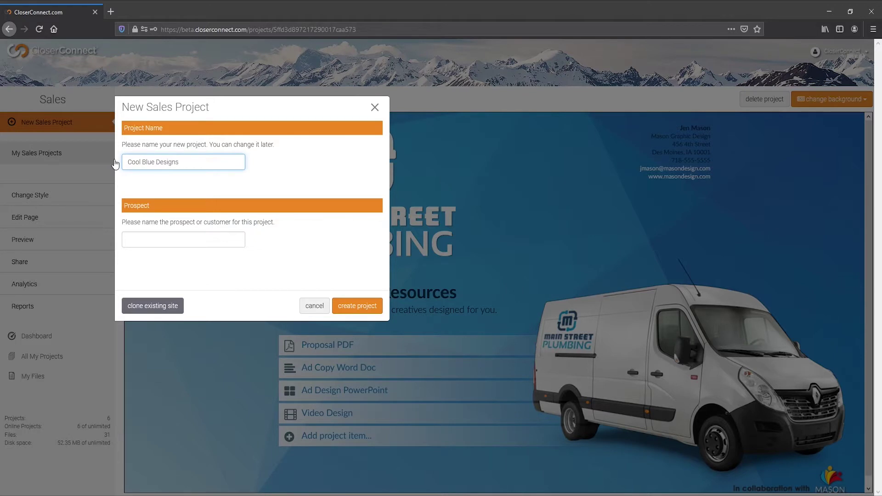
{"action": "key", "text": "Tab"}
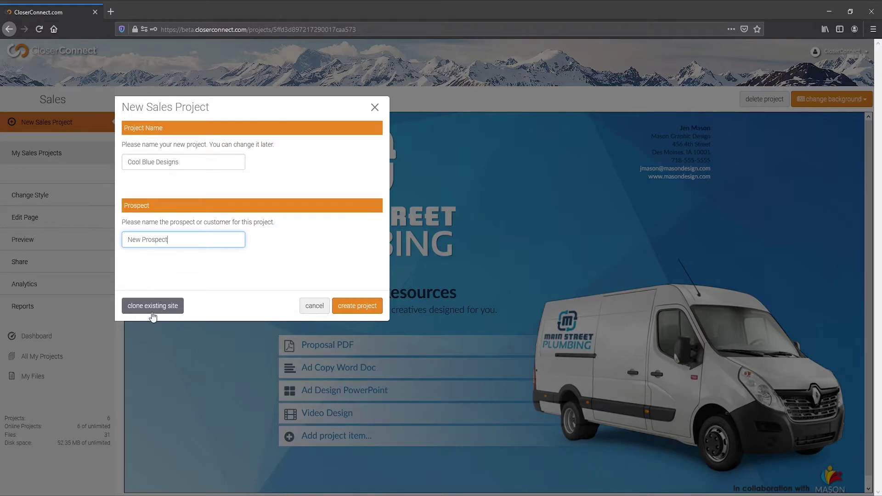
{"action": "left_click", "coordinate": [356, 311]}
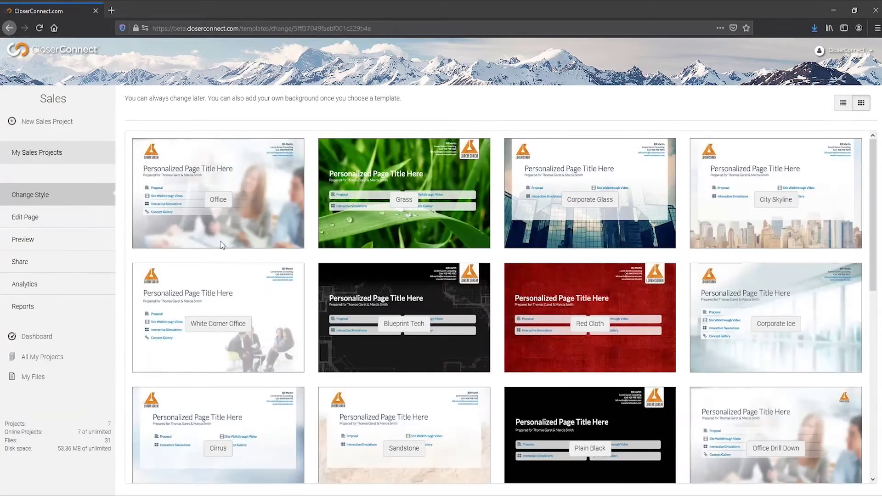
- Pick the Tundra template from further down the template gallery
{"action": "scroll", "coordinate": [369, 247], "scroll_direction": "down", "scroll_amount": 1}
{"action": "scroll", "coordinate": [369, 247], "scroll_direction": "down", "scroll_amount": 8}
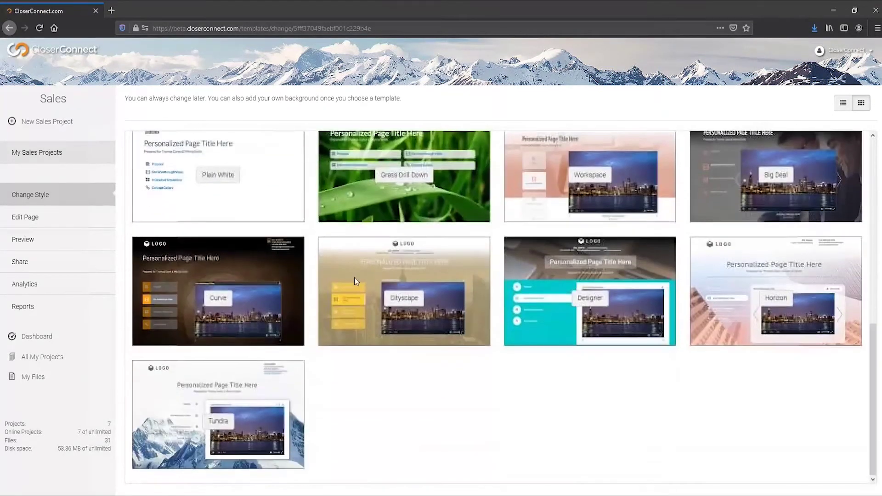
{"action": "left_click", "coordinate": [229, 417]}
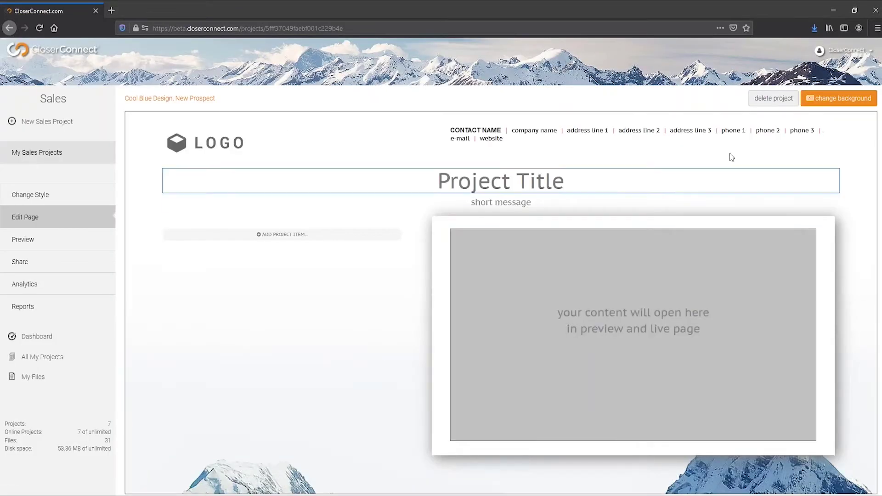
- Upload Cool-Blue-Background.png as the page background, keeping the default blur
{"action": "left_click", "coordinate": [832, 99]}
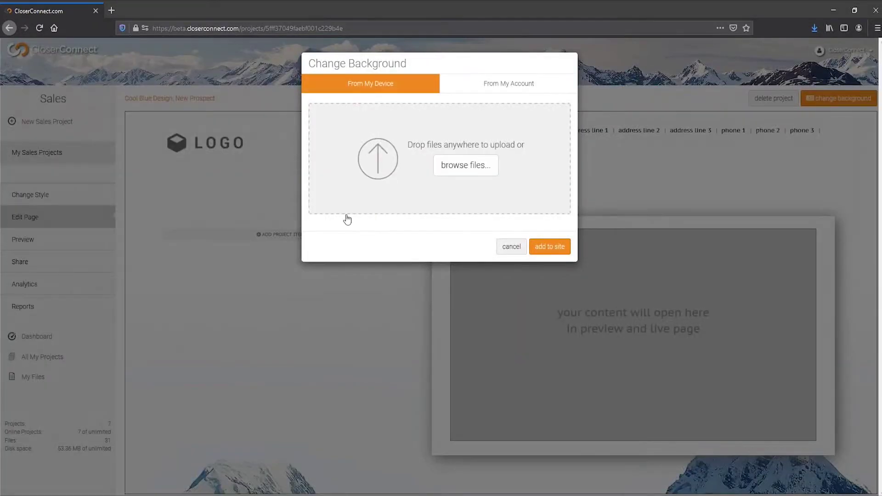
{"action": "left_click_drag", "start_coordinate": [0, 184], "coordinate": [226, 116]}
{"action": "left_click_drag", "start_coordinate": [285, 191], "coordinate": [440, 168]}
{"action": "left_click", "coordinate": [549, 264]}
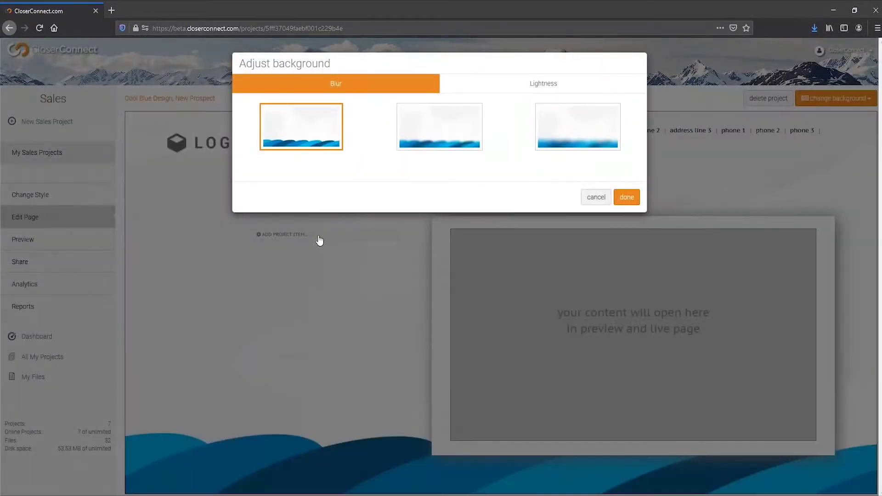
{"action": "left_click", "coordinate": [632, 200]}
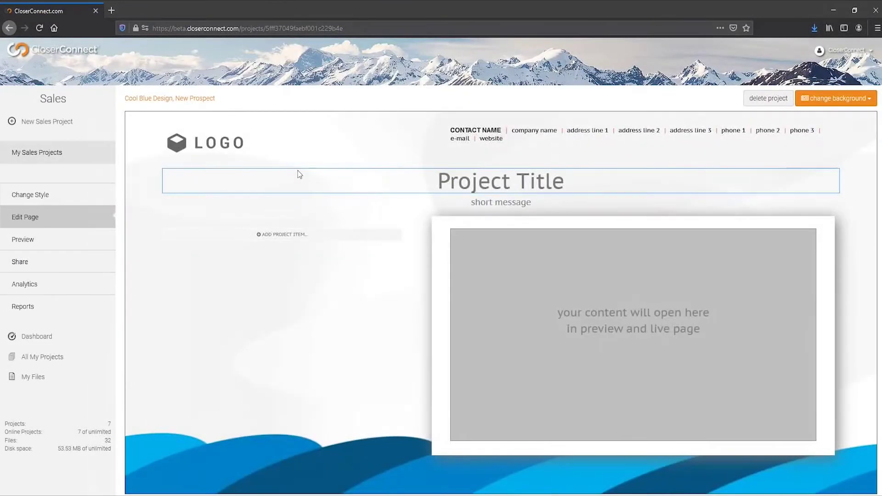
- Replace the logo placeholder with Cool-Blue-Design-Logo_horizontal.png from the demo folder
{"action": "left_click", "coordinate": [234, 151]}
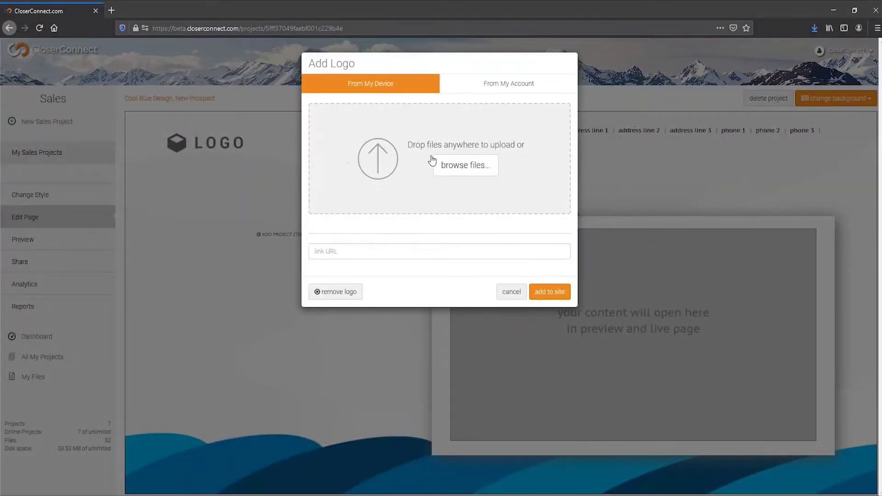
{"action": "left_click", "coordinate": [466, 165]}
{"action": "left_click", "coordinate": [288, 88]}
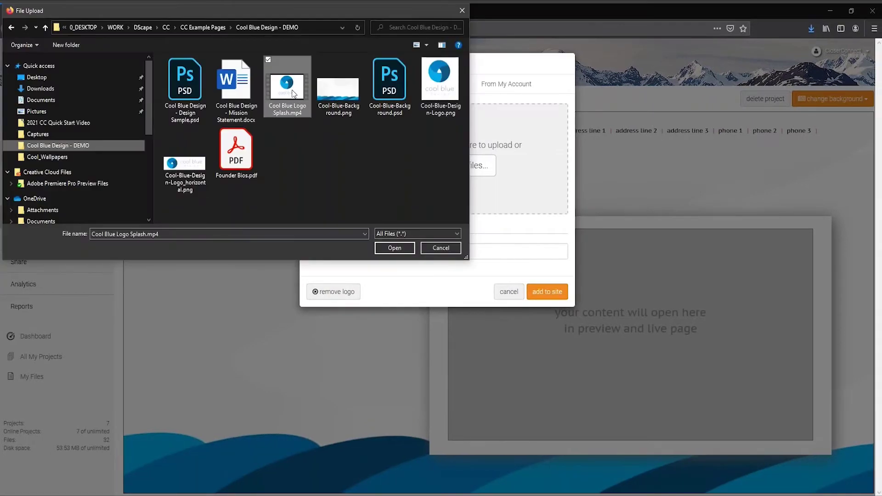
{"action": "double_click", "coordinate": [185, 170]}
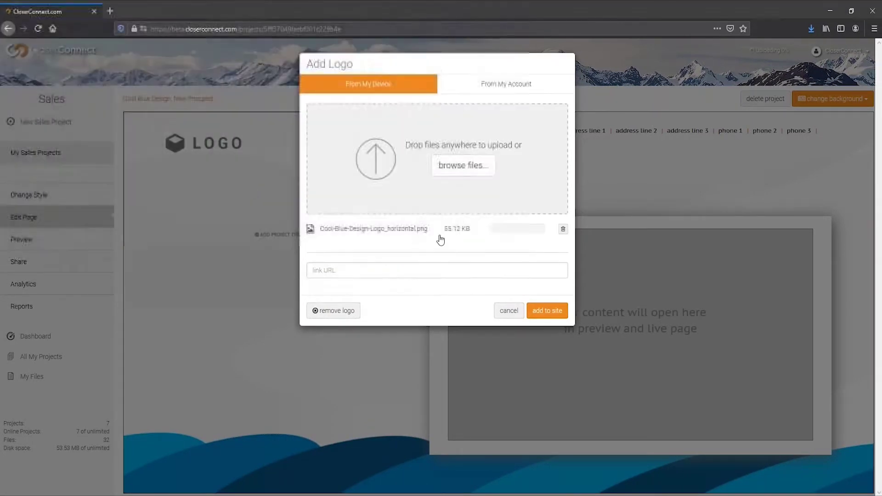
{"action": "left_click", "coordinate": [547, 311]}
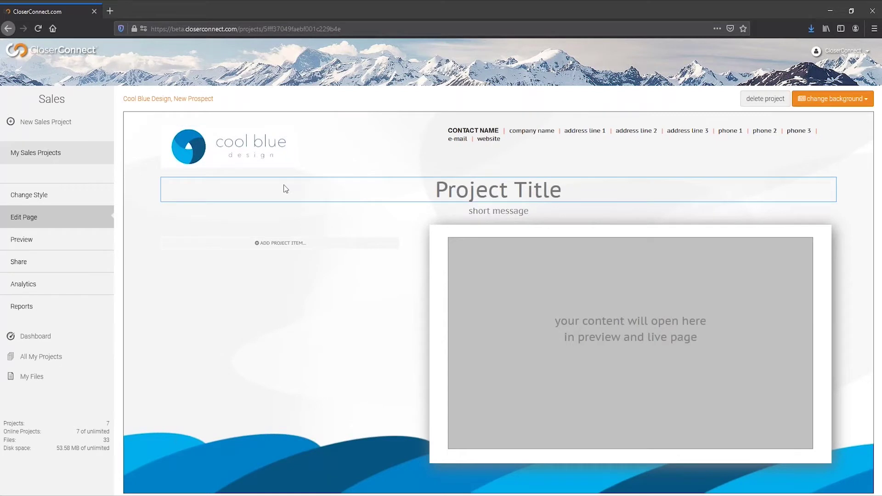
- Enter the contact's name and the company 'Cool Blue Design' in the header
{"action": "left_click", "coordinate": [461, 127]}
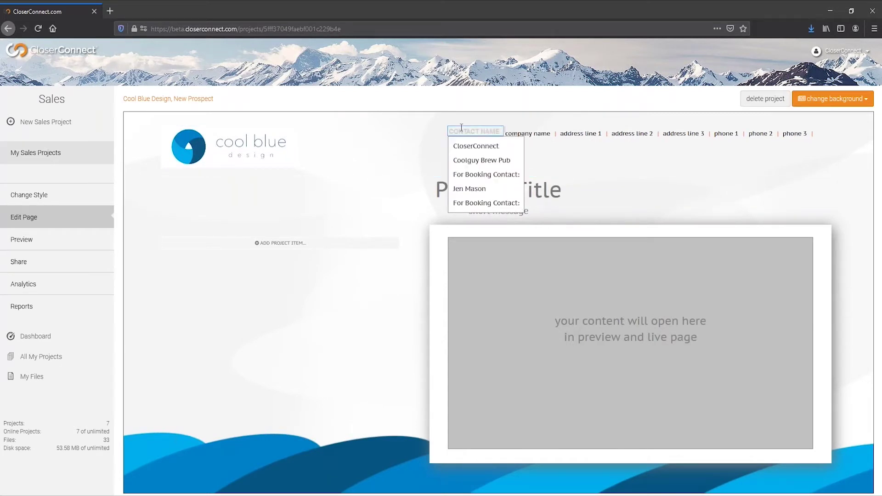
{"action": "type", "text": "BlLL SMITH"}
{"action": "key", "text": "Tab"}
{"action": "type", "text": "Coo"}
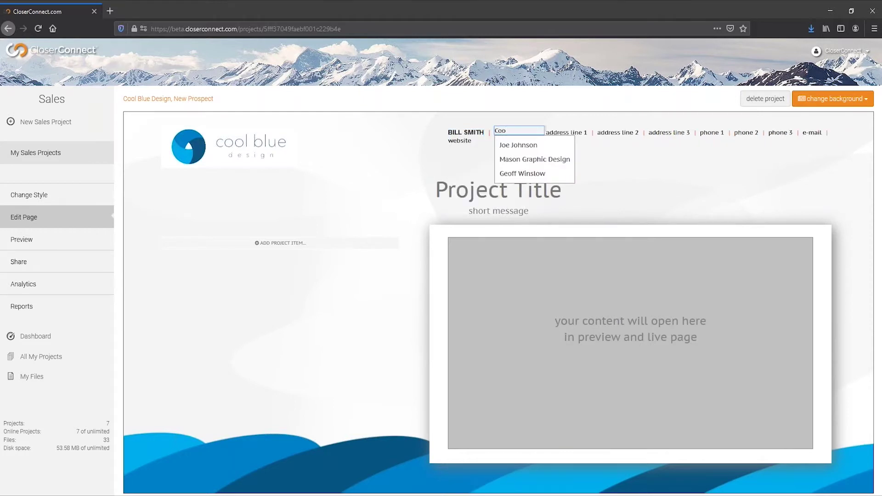
{"action": "type", "text": "l Blue Design"}
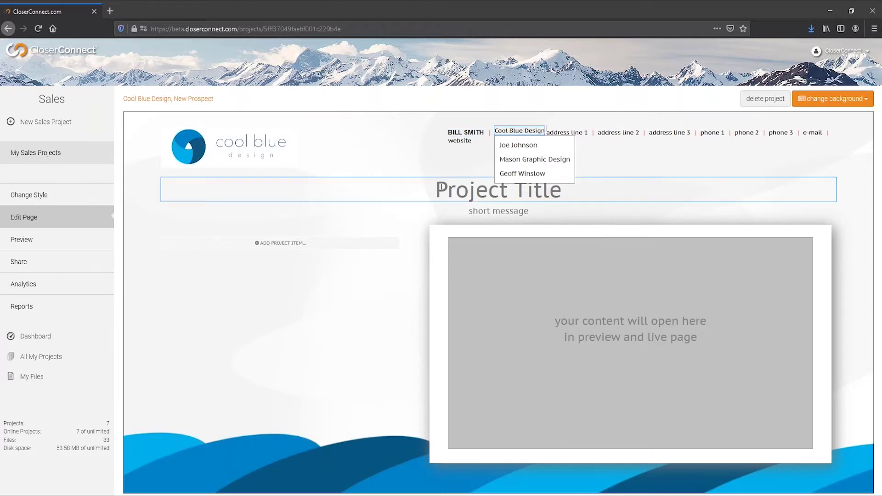
{"action": "left_click", "coordinate": [418, 161]}
- Title the page 'Cool Blue Designs' with the short message 'Thank you for your time today!'
{"action": "left_click", "coordinate": [441, 186]}
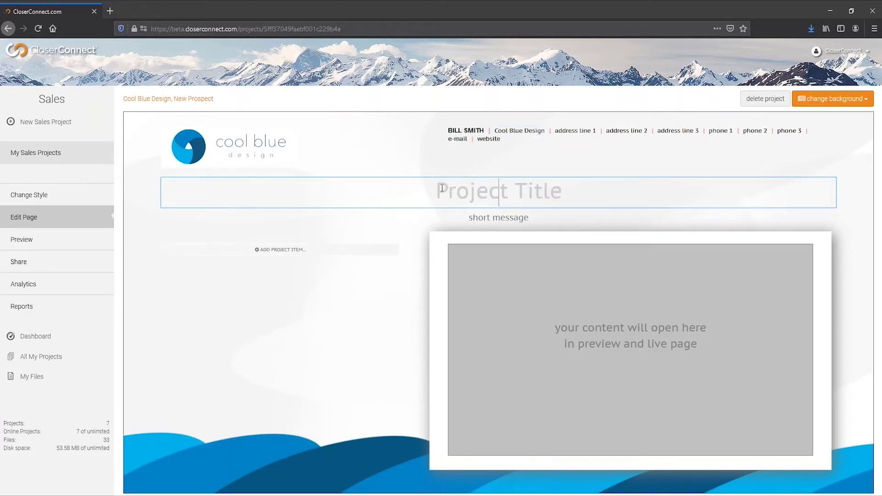
{"action": "type", "text": "Cool "}
{"action": "type", "text": "Blue Desi"}
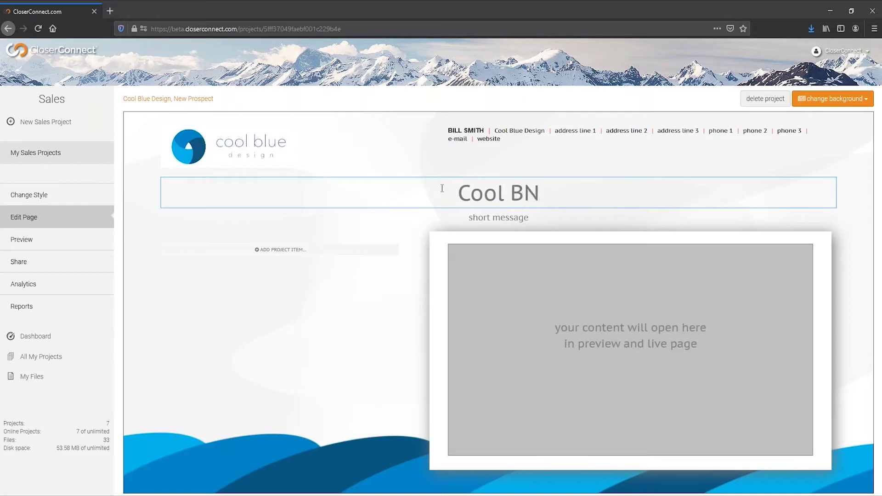
{"action": "type", "text": "gns"}
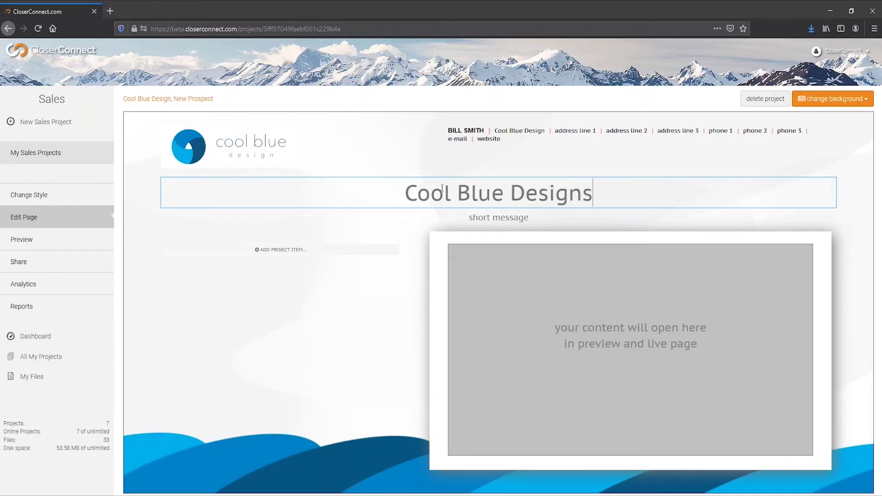
{"action": "key", "text": "Tab"}
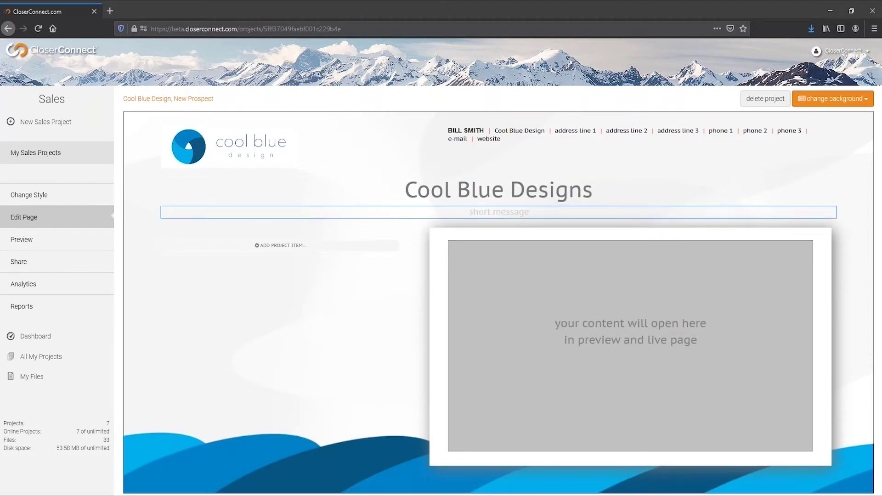
{"action": "type", "text": "Thank you for your time"}
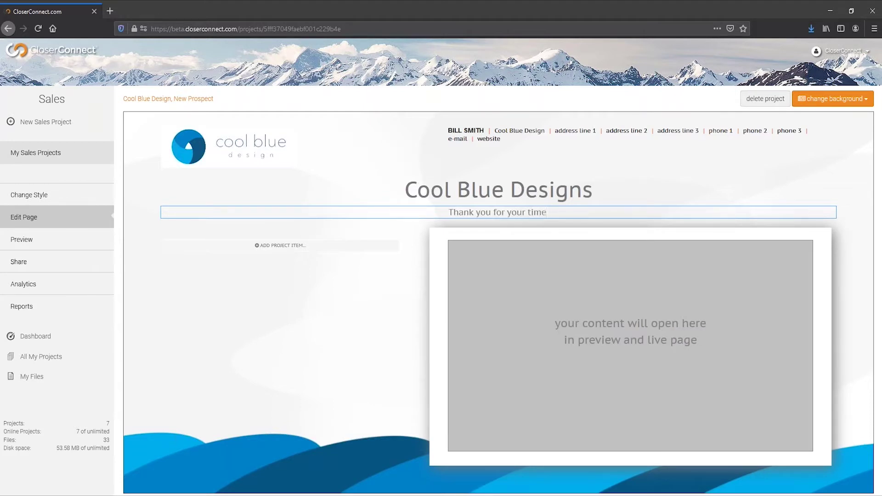
{"action": "type", "text": " today!"}
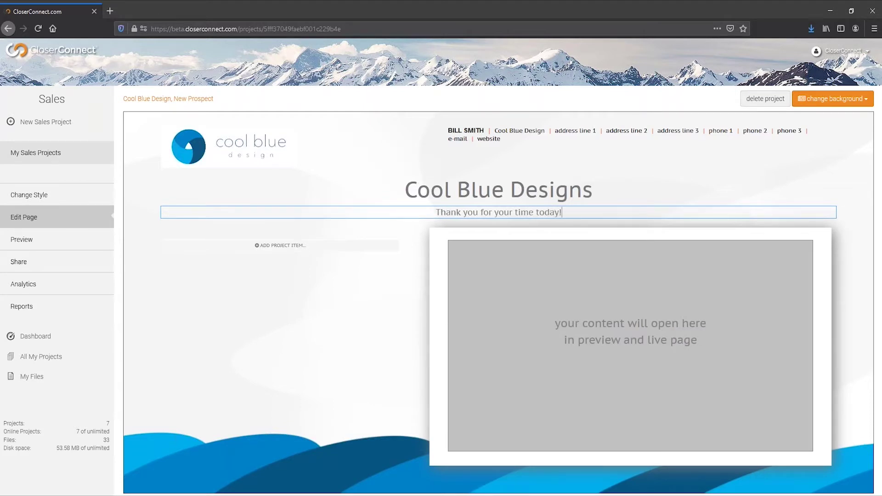
{"action": "left_click", "coordinate": [321, 248]}
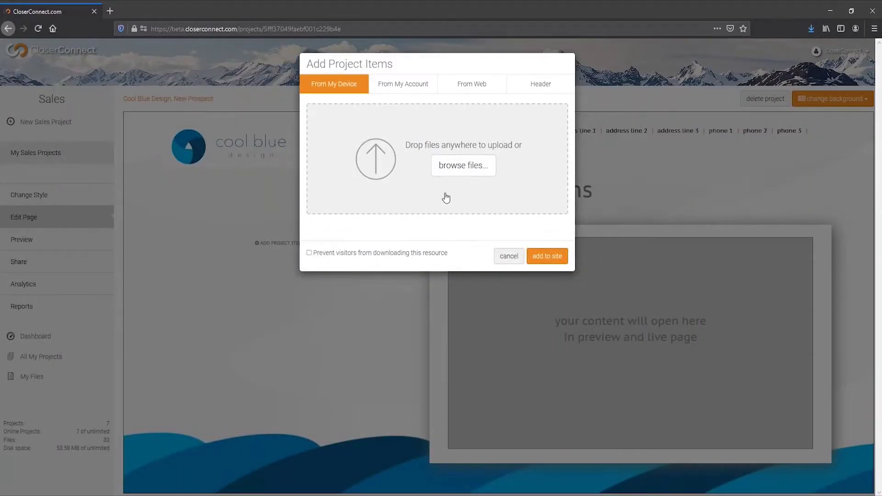
- Upload the Design Sample, Mission Statement and Founder Bios files to the page
{"action": "left_click", "coordinate": [461, 167]}
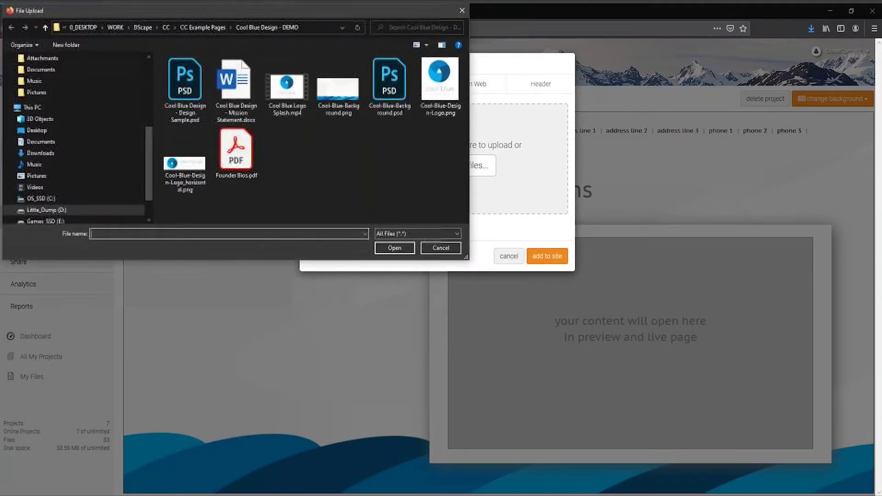
{"action": "left_click", "coordinate": [185, 83]}
{"action": "left_click", "coordinate": [236, 82], "text": "ctrl"}
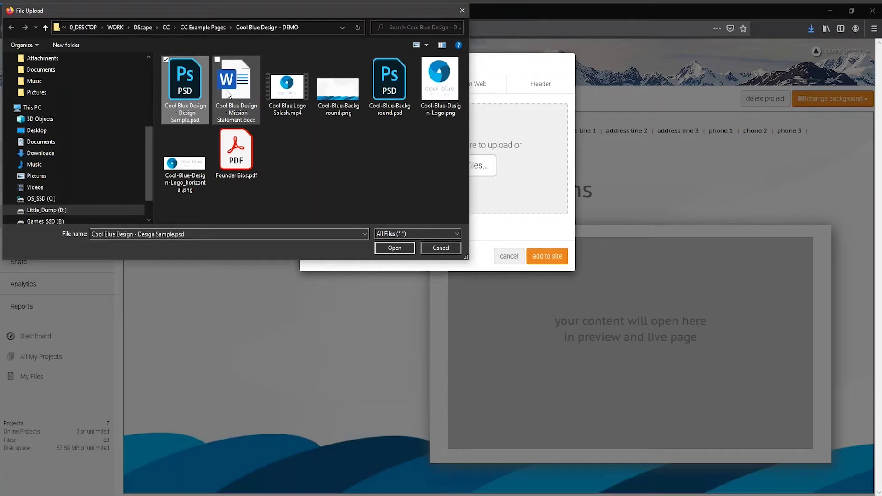
{"action": "left_click", "coordinate": [238, 142], "text": "ctrl"}
{"action": "left_click", "coordinate": [396, 249]}
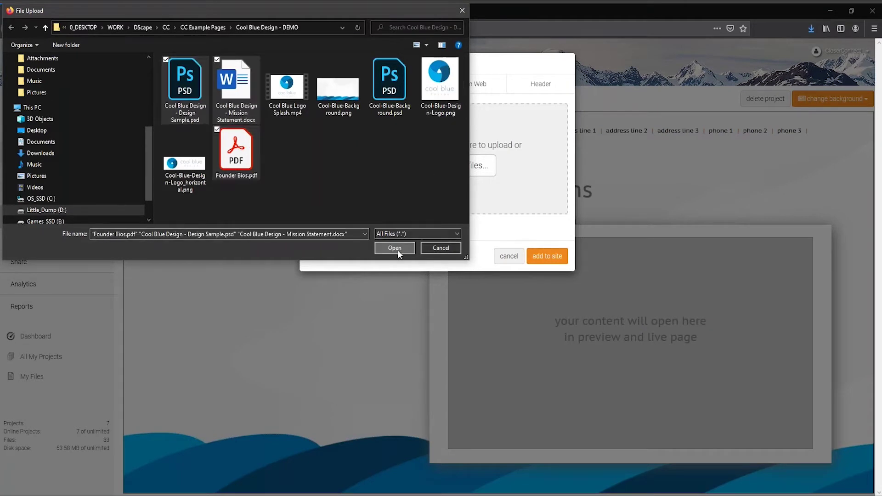
{"action": "left_click", "coordinate": [538, 332]}
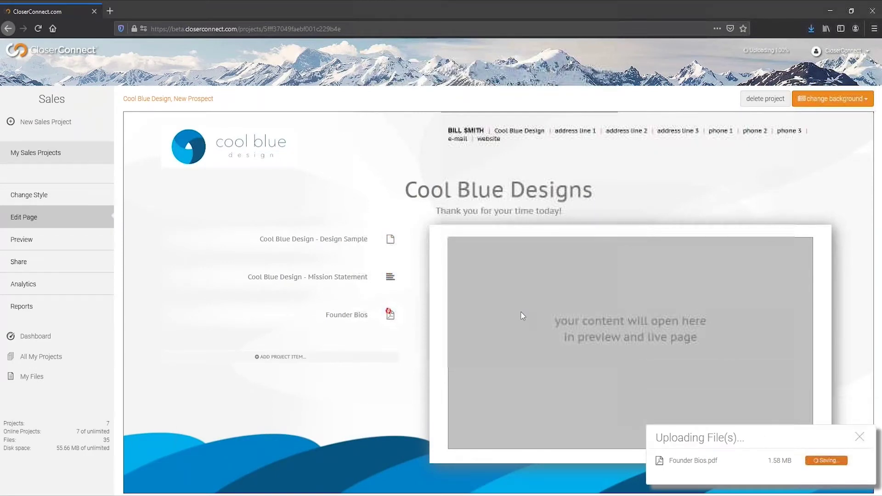
- Add the Cool Blue Logo Splash video from the account's stored video files
{"action": "left_click", "coordinate": [313, 358]}
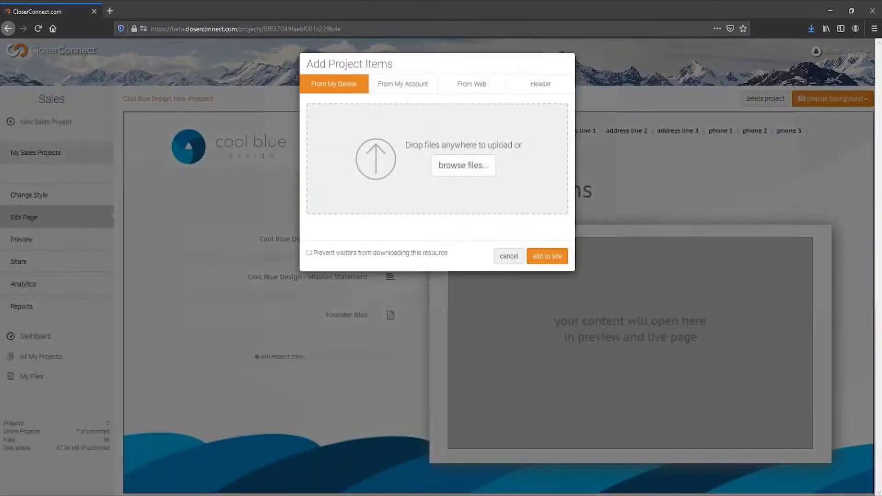
{"action": "left_click", "coordinate": [404, 88]}
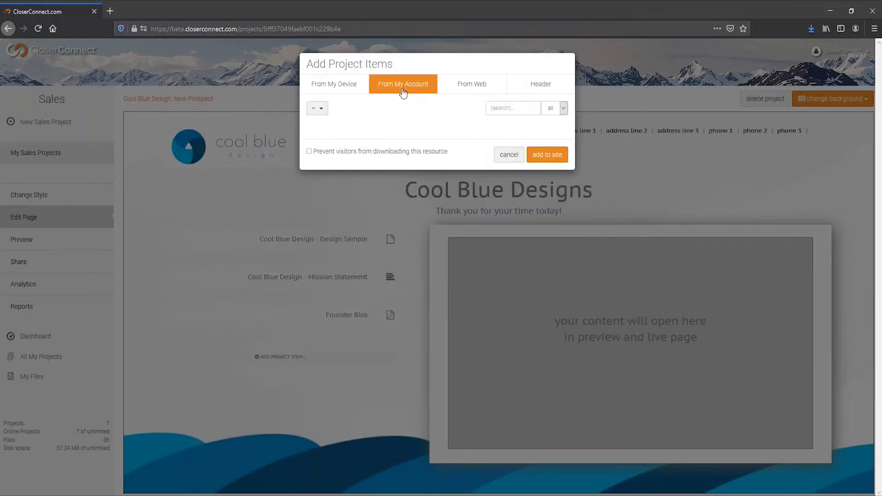
{"action": "left_click", "coordinate": [540, 108]}
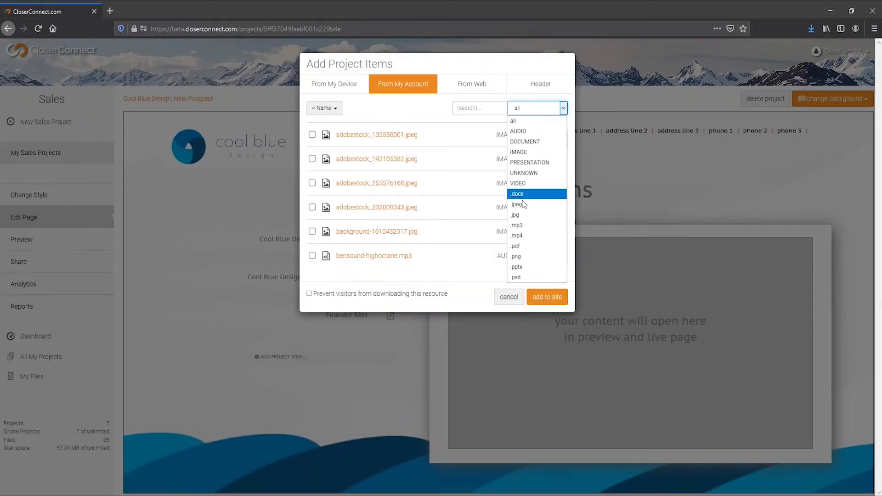
{"action": "left_click", "coordinate": [525, 184]}
{"action": "left_click", "coordinate": [311, 136]}
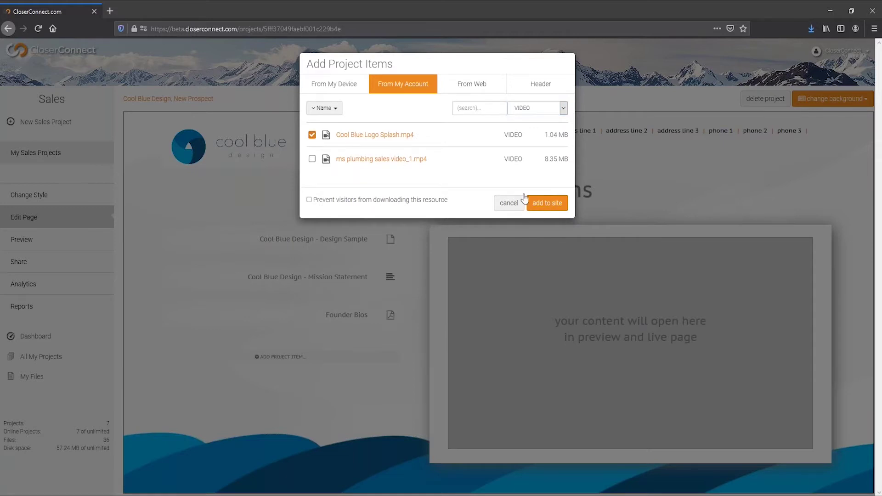
{"action": "left_click", "coordinate": [544, 201]}
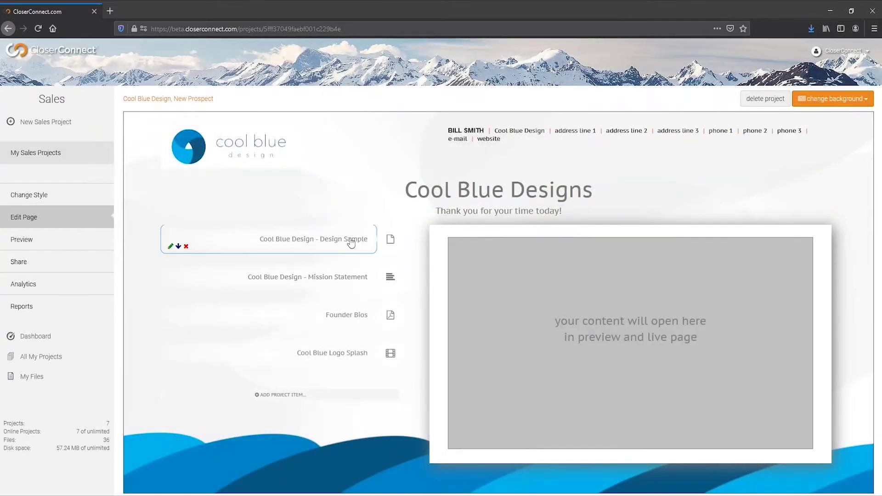
{"action": "triple_click", "coordinate": [351, 243]}
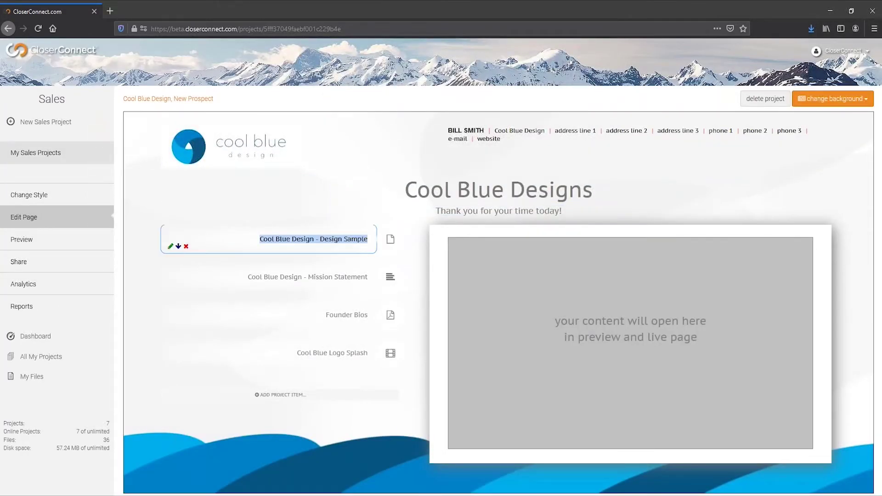
{"action": "left_click", "coordinate": [290, 396]}
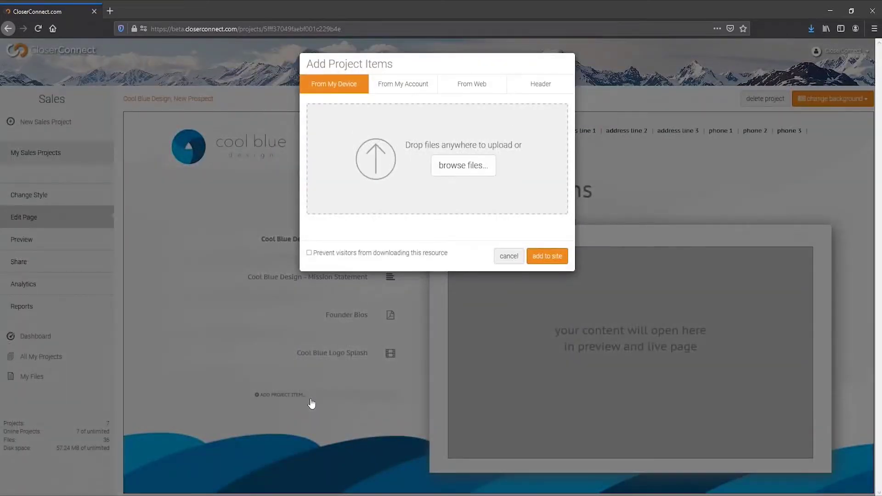
{"action": "left_click", "coordinate": [495, 86]}
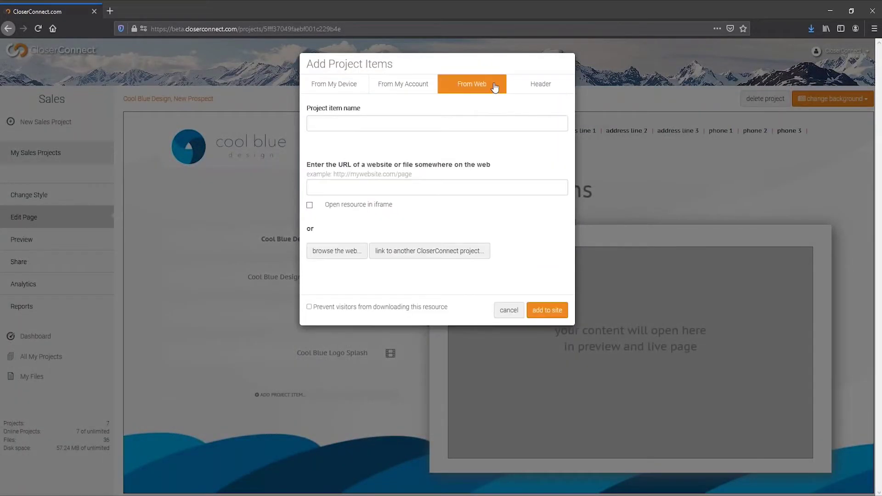
{"action": "left_click", "coordinate": [442, 123]}
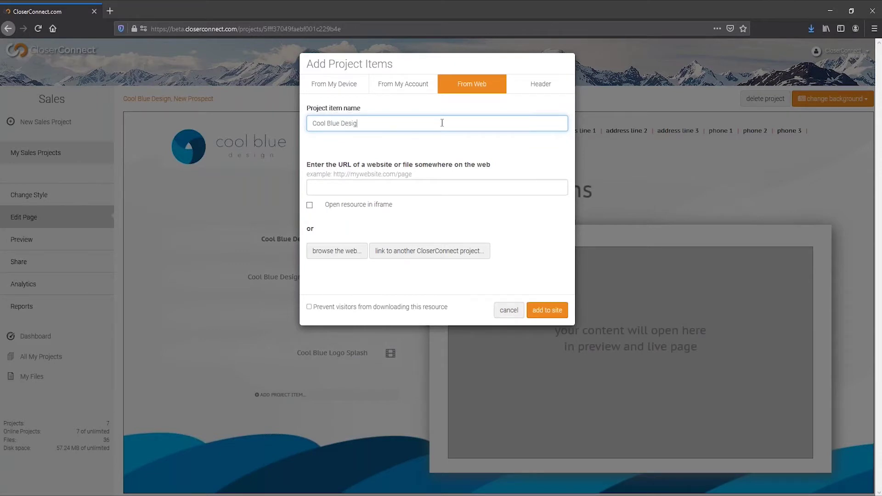
{"action": "type", "text": "Cool Blue Design Websitw"}
{"action": "key", "text": "BackSpace"}
{"action": "type", "text": "e"}
{"action": "key", "text": "Tab"}
{"action": "type", "text": "www.coo"}
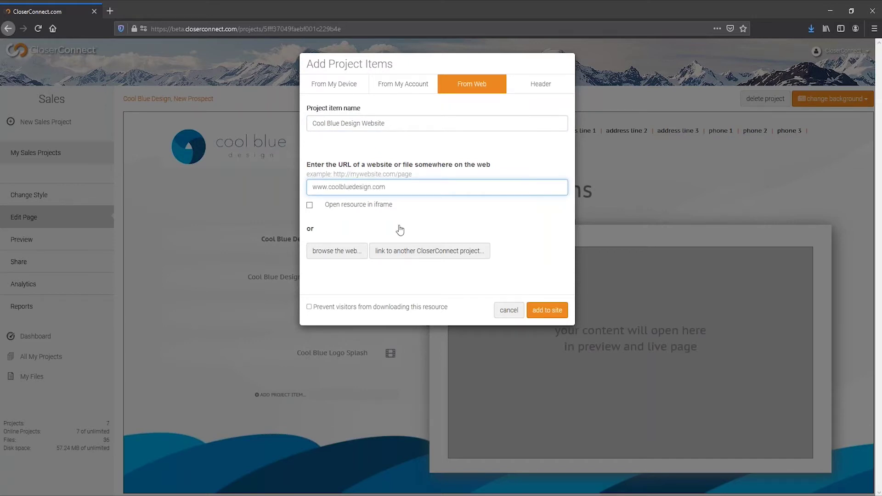
- Add the website link, place a 'Check out our website!' header above it, and preview
{"action": "left_click", "coordinate": [547, 310]}
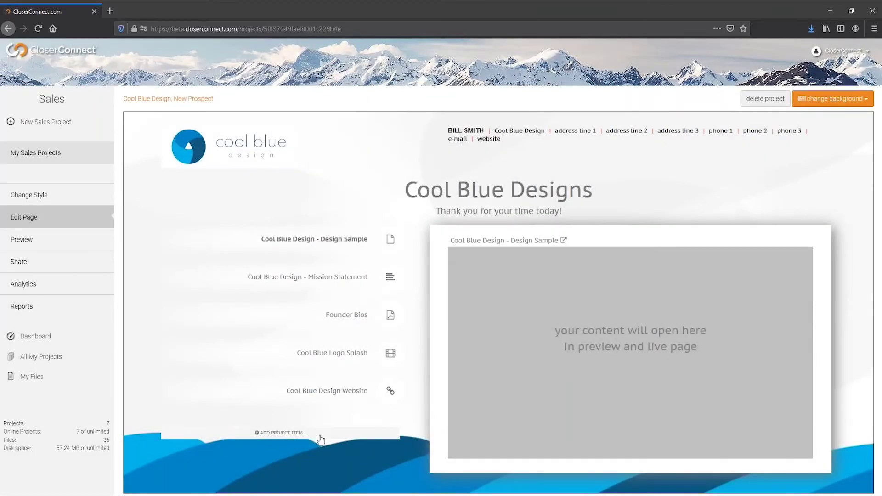
{"action": "left_click", "coordinate": [317, 434]}
{"action": "left_click", "coordinate": [533, 90]}
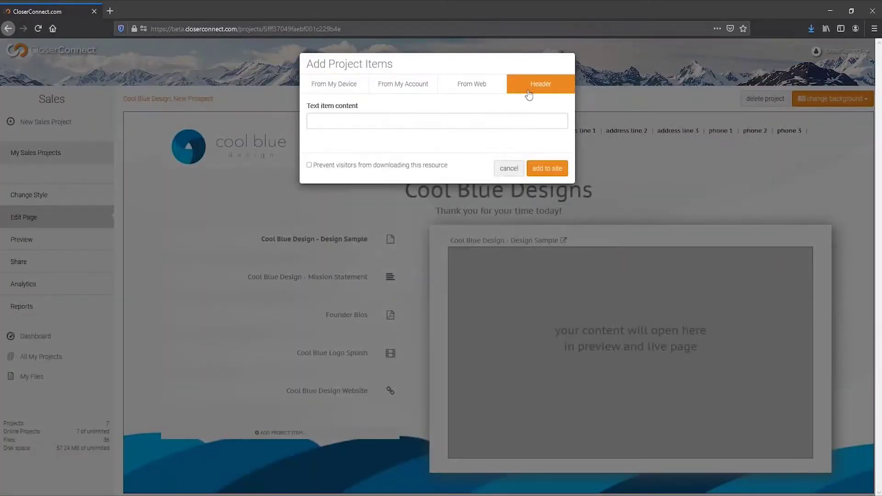
{"action": "left_click", "coordinate": [434, 124]}
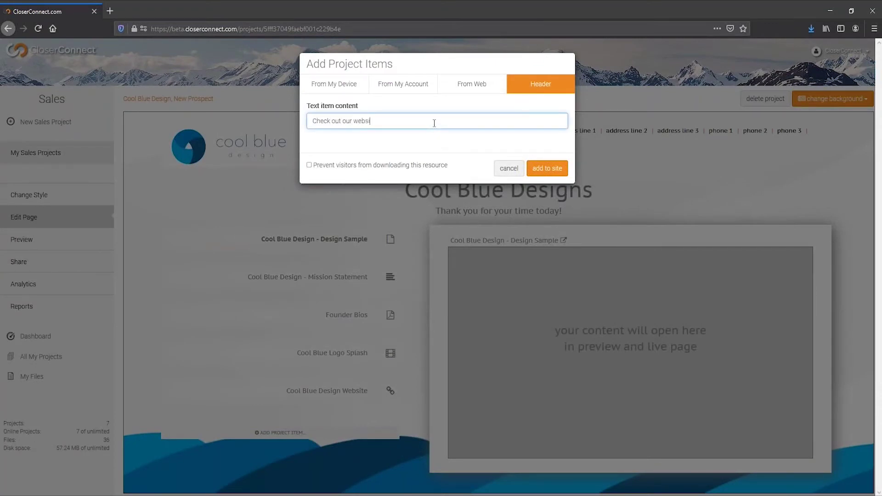
{"action": "left_click", "coordinate": [537, 170]}
{"action": "left_click_drag", "start_coordinate": [335, 427], "coordinate": [340, 390]}
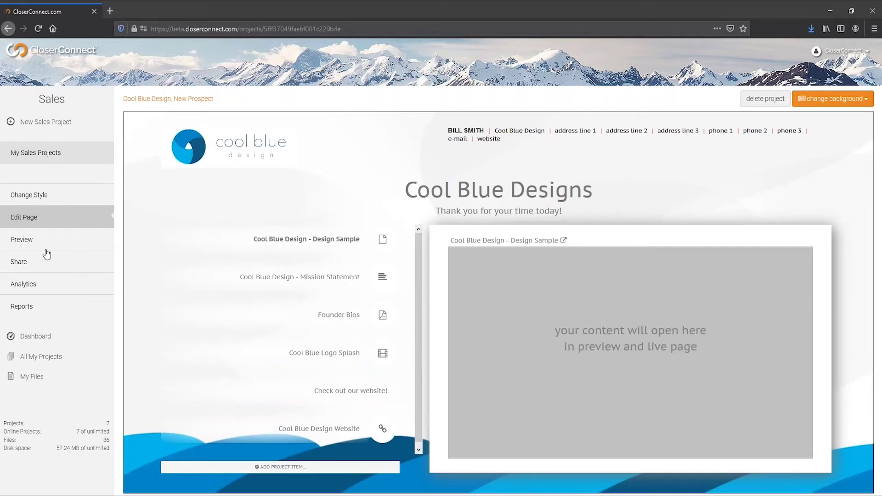
{"action": "left_click", "coordinate": [100, 247]}
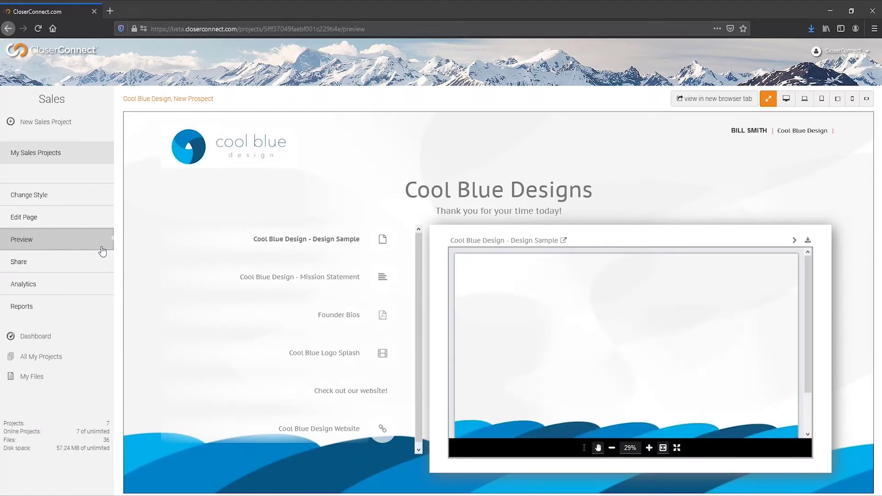
- Preview the page at desktop, laptop, tablet and phone widths, ending on phone landscape
{"action": "left_click", "coordinate": [786, 98]}
{"action": "left_click", "coordinate": [803, 99]}
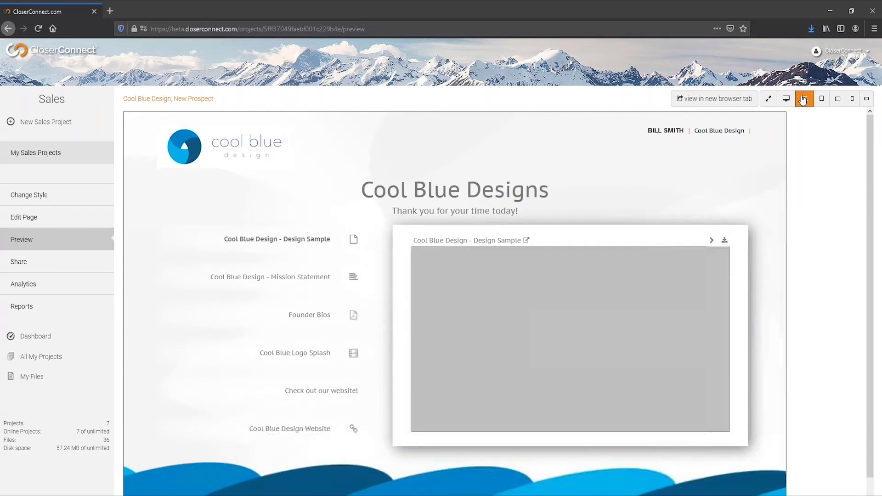
{"action": "left_click", "coordinate": [821, 100]}
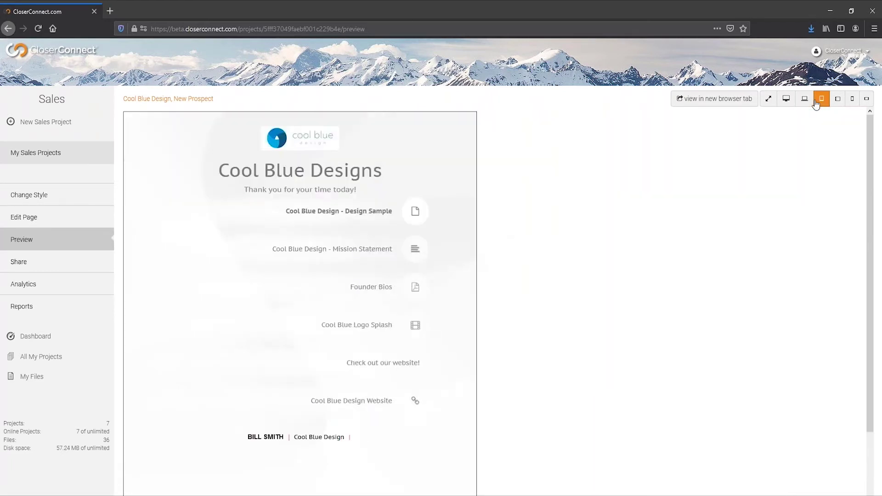
{"action": "left_click", "coordinate": [836, 103]}
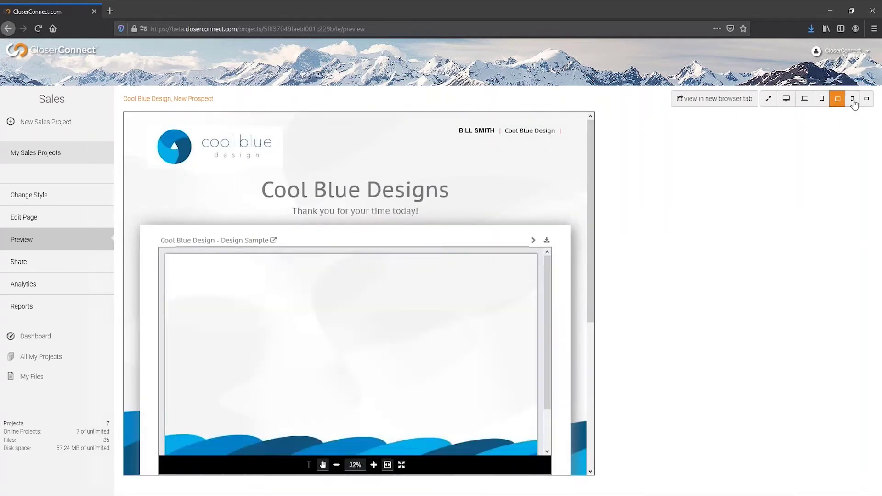
{"action": "left_click", "coordinate": [852, 101]}
{"action": "left_click", "coordinate": [865, 100]}
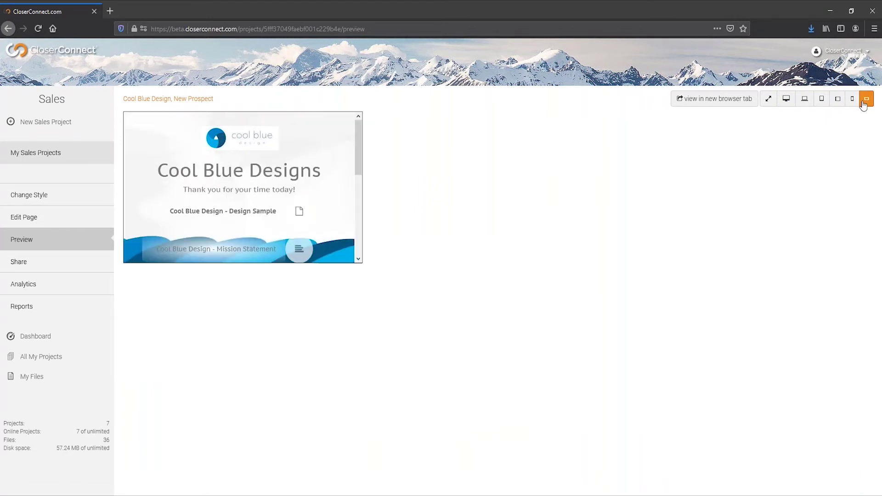
- Share the page with password protection and access limited to named recipients
{"action": "left_click", "coordinate": [19, 262]}
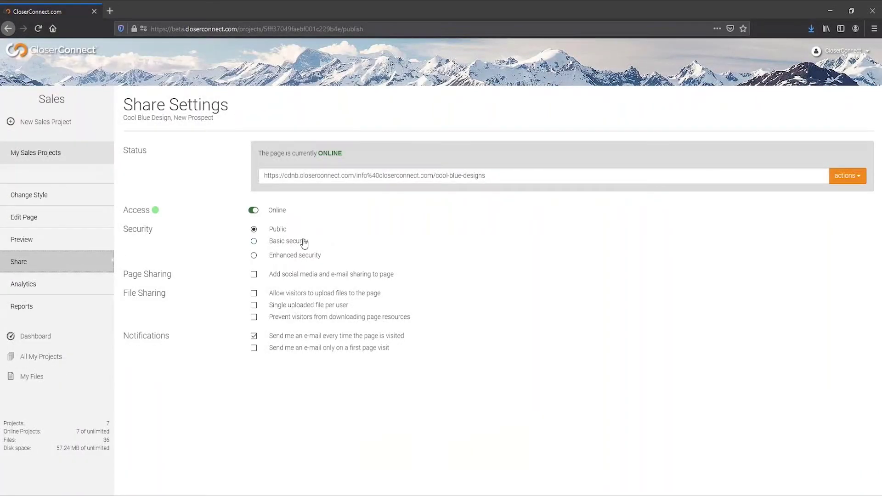
{"action": "left_click", "coordinate": [302, 243]}
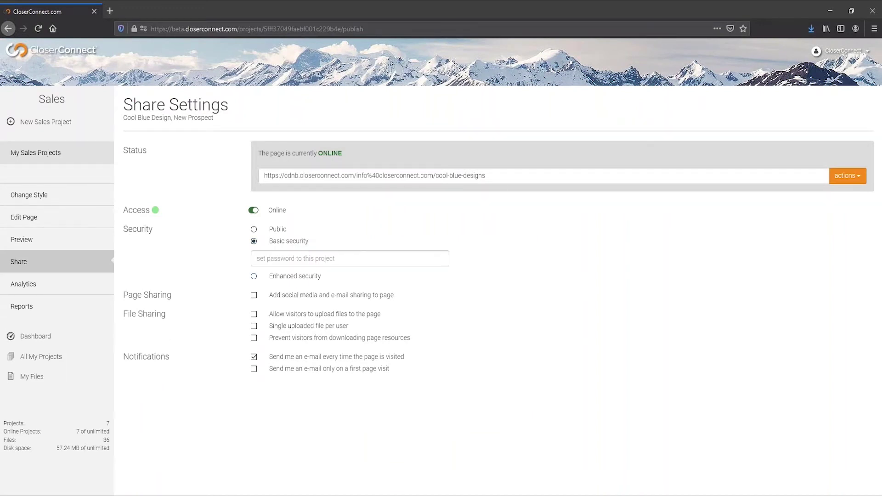
{"action": "left_click", "coordinate": [303, 281]}
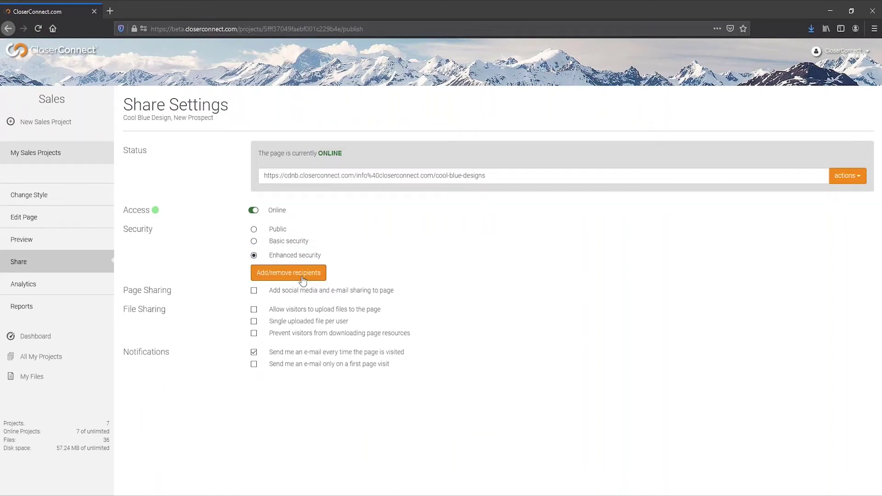
{"action": "left_click", "coordinate": [302, 280]}
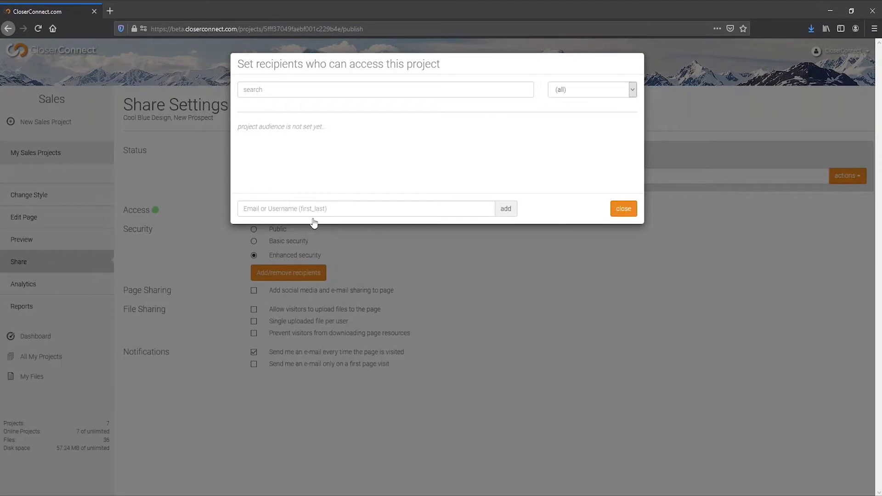
- Add a recipient's e-mail address to the allowed list and close the list
{"action": "left_click", "coordinate": [315, 209]}
{"action": "type", "text": "example@cl"}
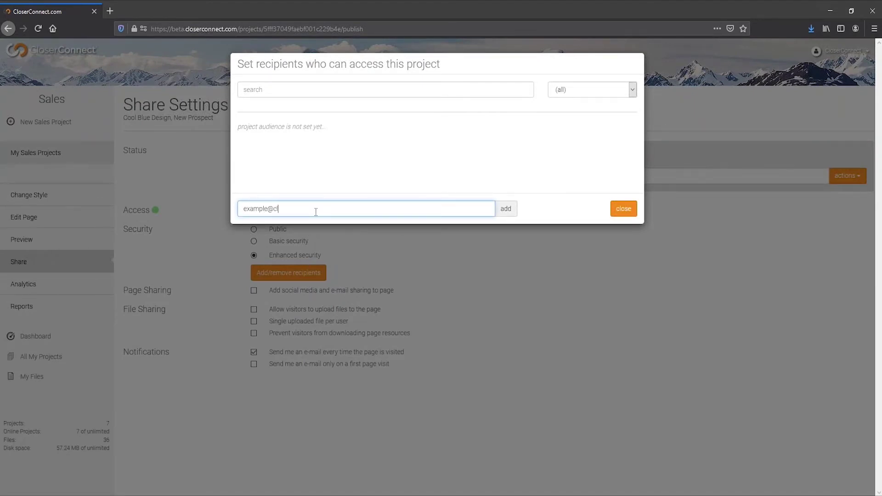
{"action": "type", "text": "oserconnect."}
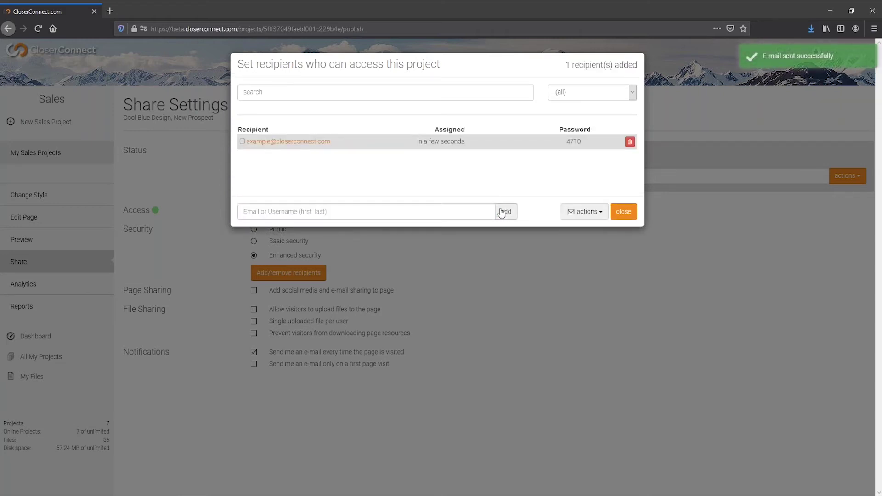
{"action": "left_click", "coordinate": [616, 211]}
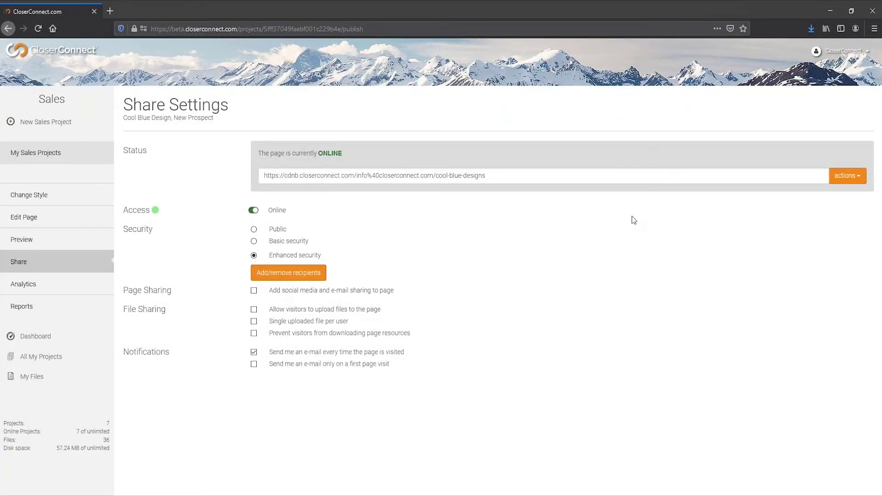
{"action": "left_click", "coordinate": [834, 59]}
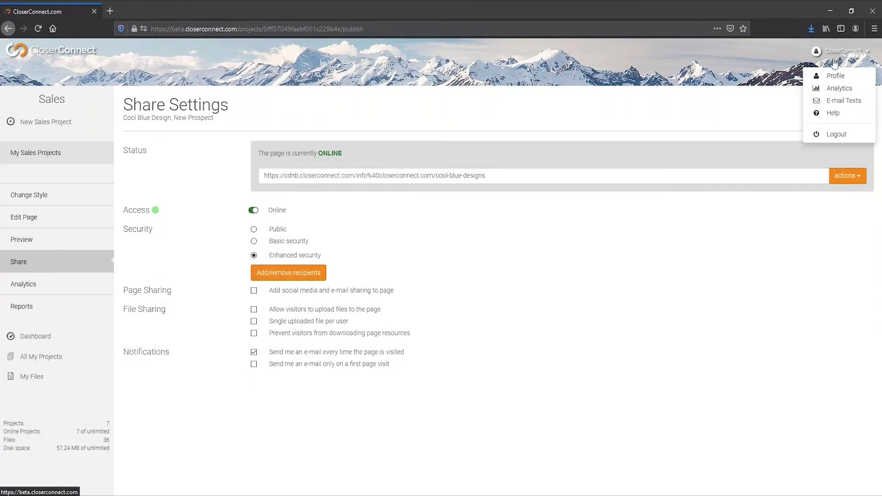
- Show the 'You added someone as project audience' e-mail template beside the received Gmail invitation
{"action": "left_click", "coordinate": [839, 101]}
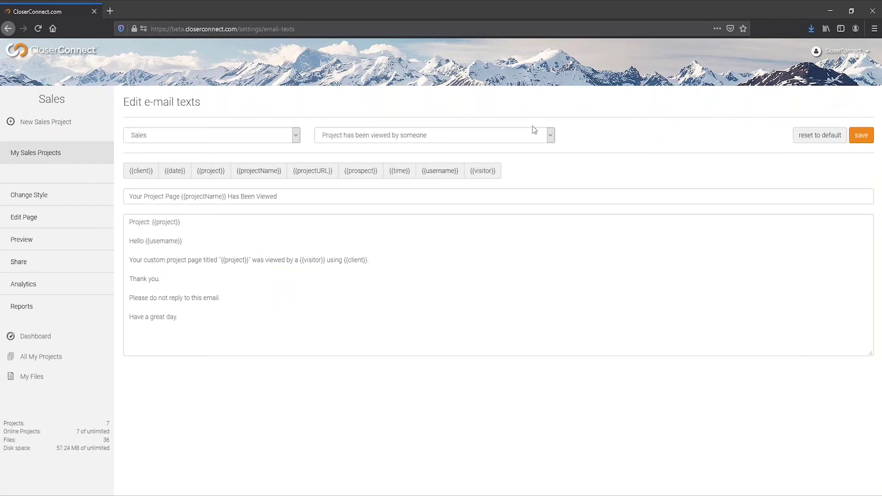
{"action": "left_click", "coordinate": [526, 138]}
{"action": "left_click", "coordinate": [482, 174]}
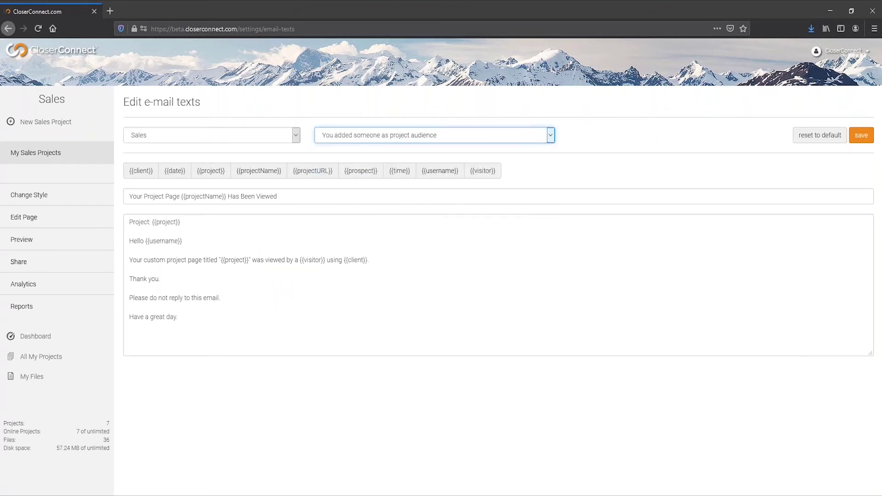
{"action": "left_click", "coordinate": [552, 157]}
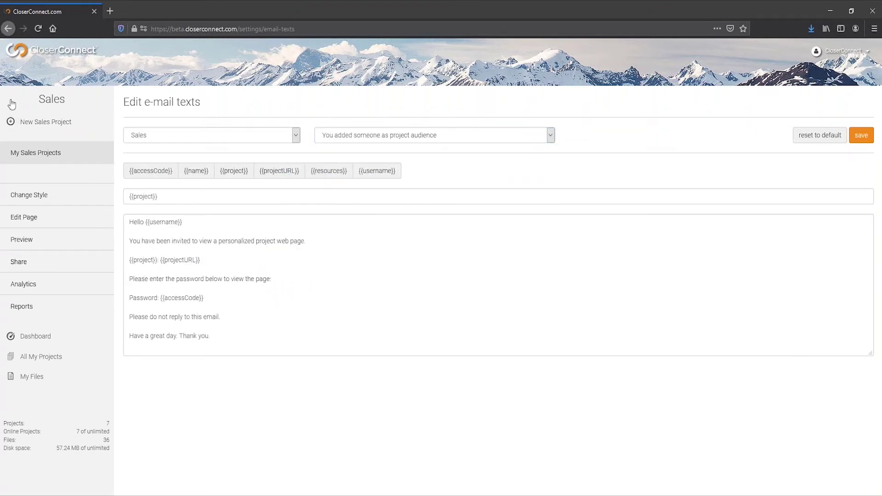
{"action": "left_click_drag", "start_coordinate": [12, 104], "coordinate": [734, 87]}
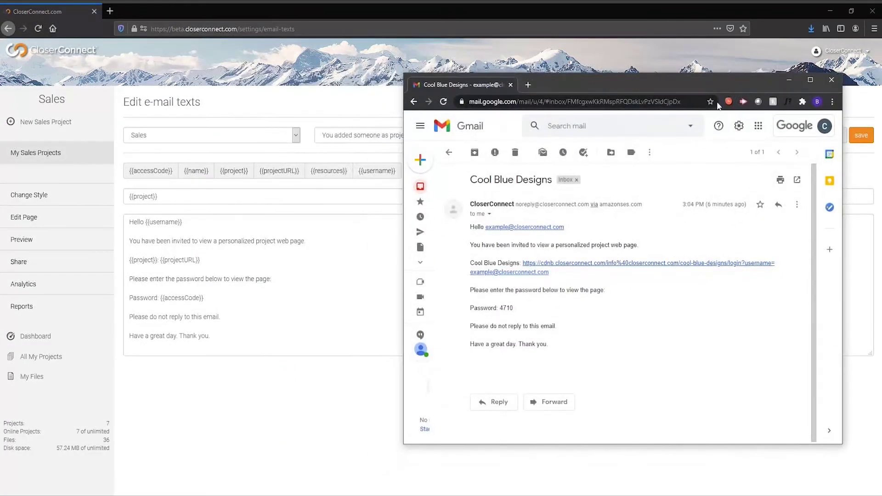
- Follow the invitation's page link, log in with the access password, and maximize the Cool Blue Designs page
{"action": "left_click", "coordinate": [582, 269]}
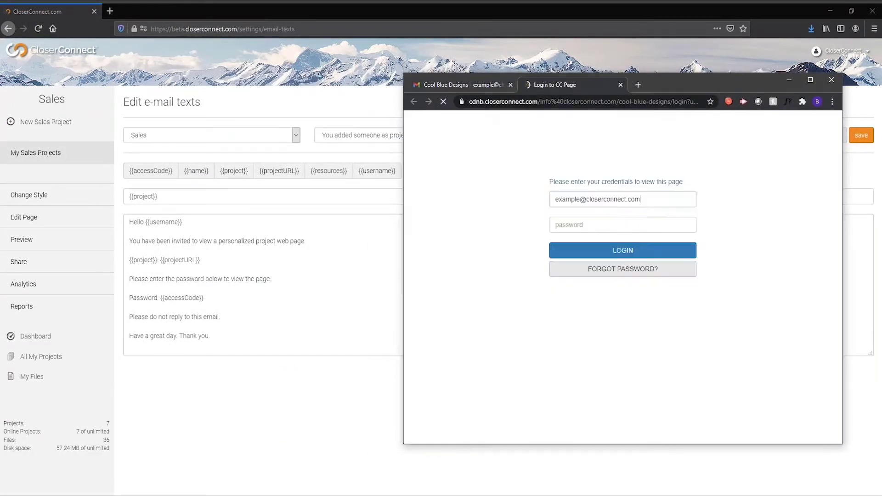
{"action": "left_click", "coordinate": [600, 241]}
{"action": "type", "text": "•"}
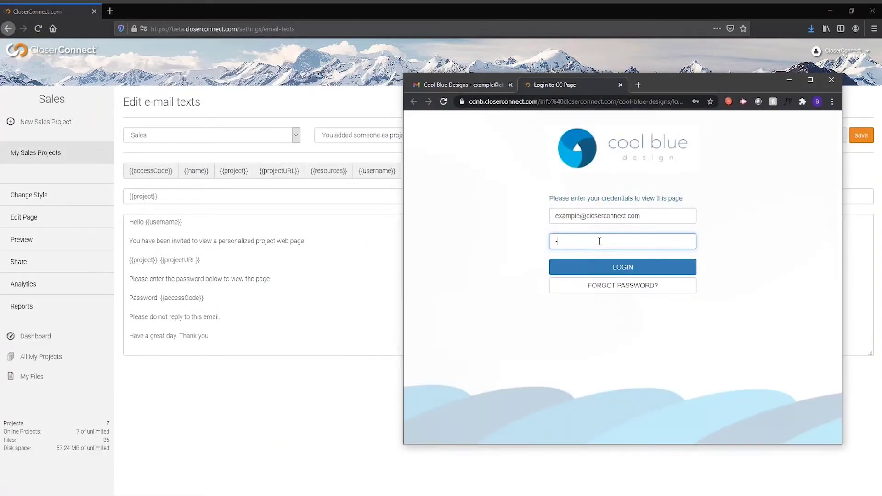
{"action": "type", "text": "•"}
{"action": "key", "text": "Return"}
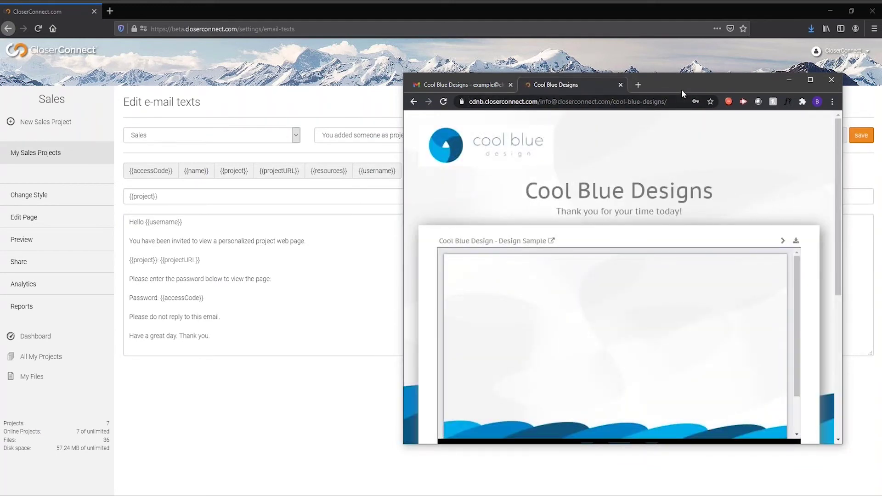
{"action": "double_click", "coordinate": [681, 90]}
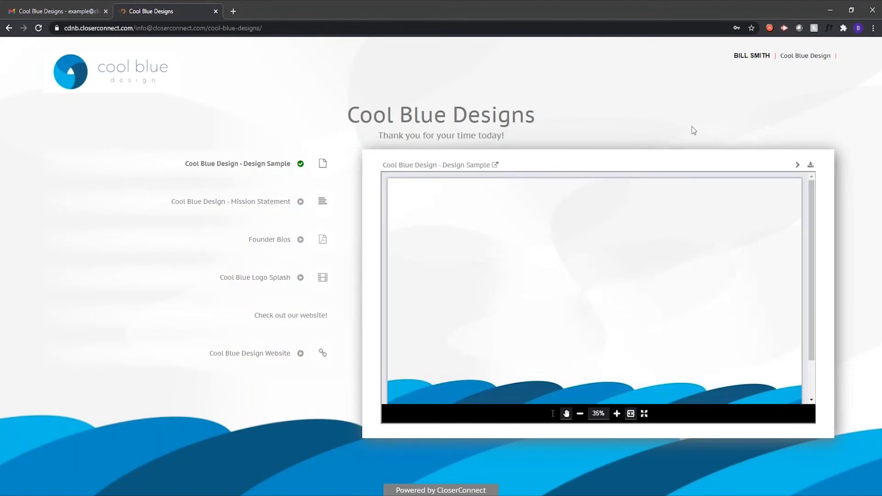
- As the visitor, view Mission Statement, Founder Bios and the Cool Blue Logo Splash video, then return to CloserConnect
{"action": "left_click", "coordinate": [258, 200]}
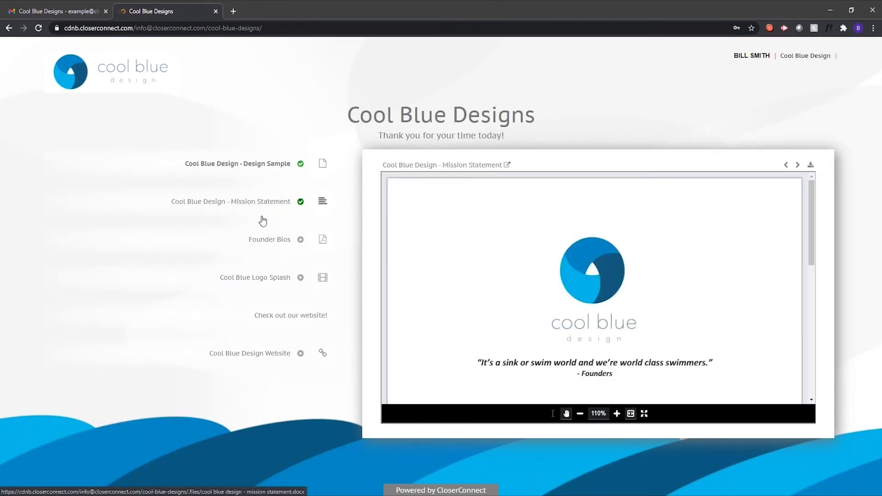
{"action": "left_click", "coordinate": [262, 238]}
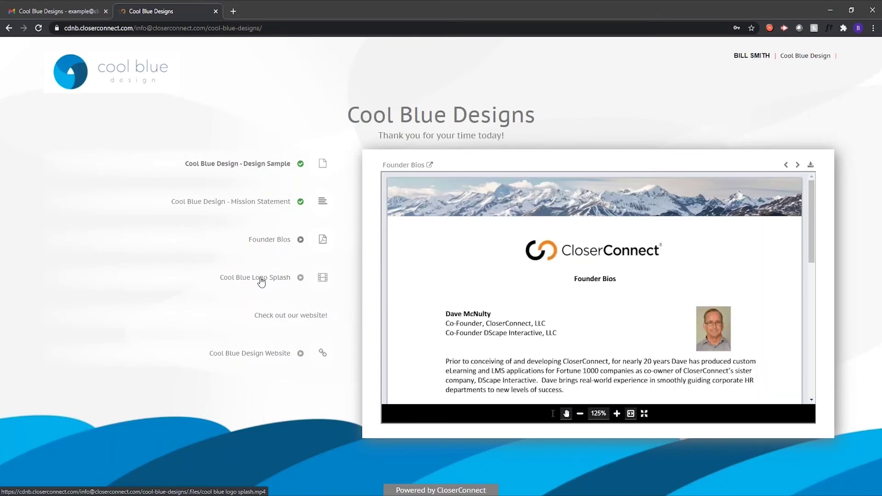
{"action": "left_click", "coordinate": [262, 278]}
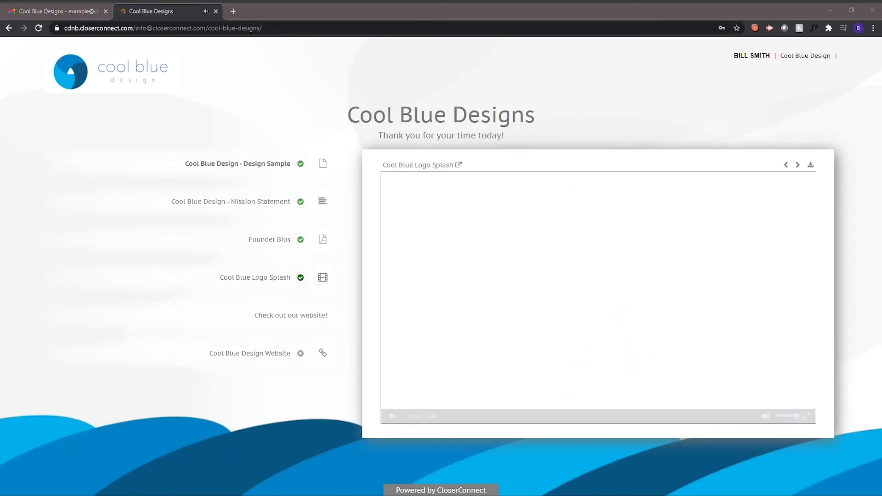
{"action": "left_click_drag", "start_coordinate": [1, 94], "coordinate": [0, 123]}
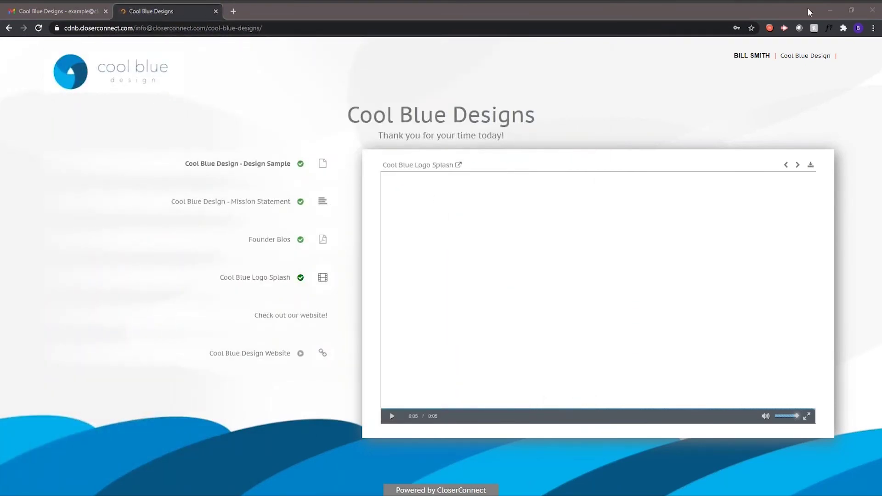
{"action": "left_click", "coordinate": [829, 11]}
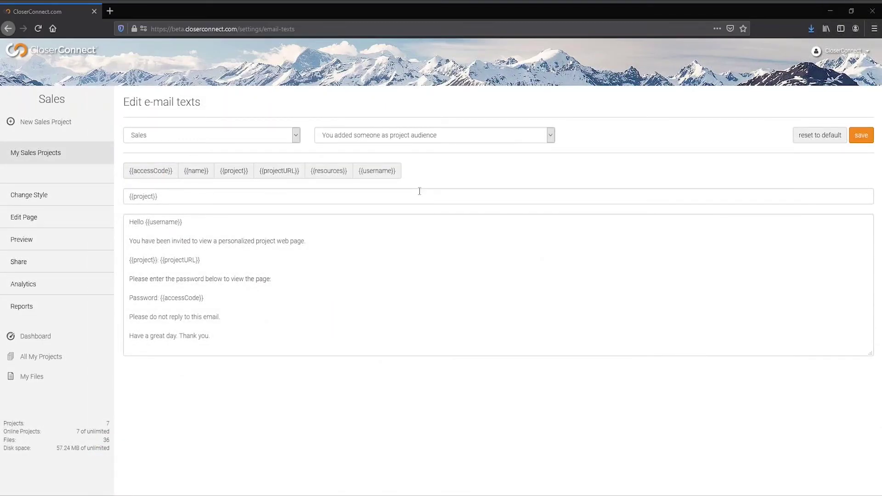
- Check the project analytics' visit and Resources table views, then go back to Share settings
{"action": "left_click", "coordinate": [49, 284]}
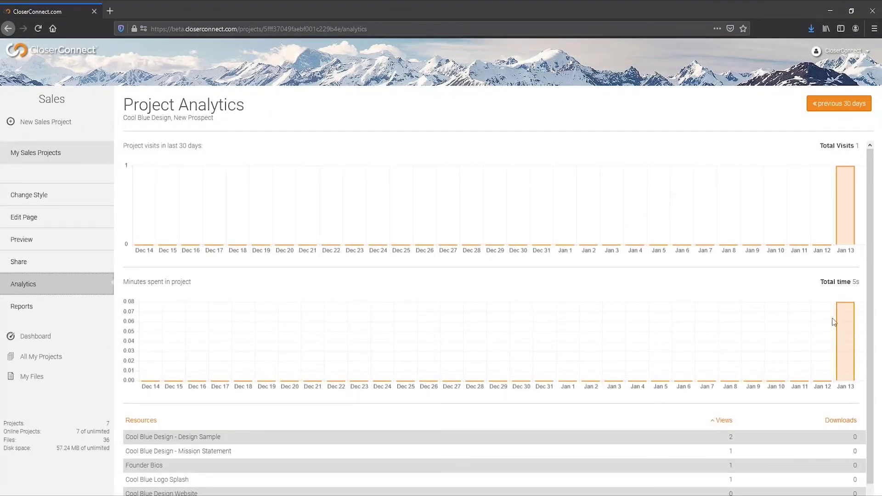
{"action": "scroll", "coordinate": [833, 322], "scroll_direction": "down", "scroll_amount": 2}
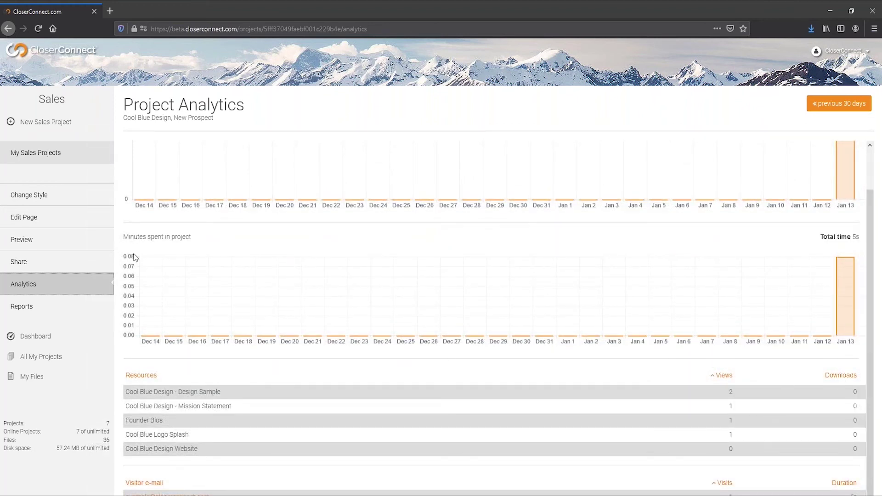
{"action": "left_click", "coordinate": [93, 263]}
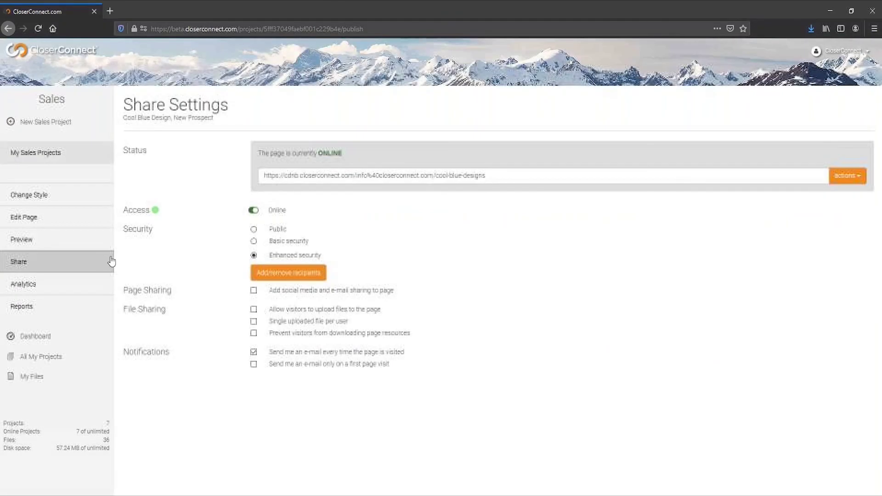
- Block resource downloads and allow visitor file uploads, then reload the visitor's page
{"action": "left_click", "coordinate": [328, 335]}
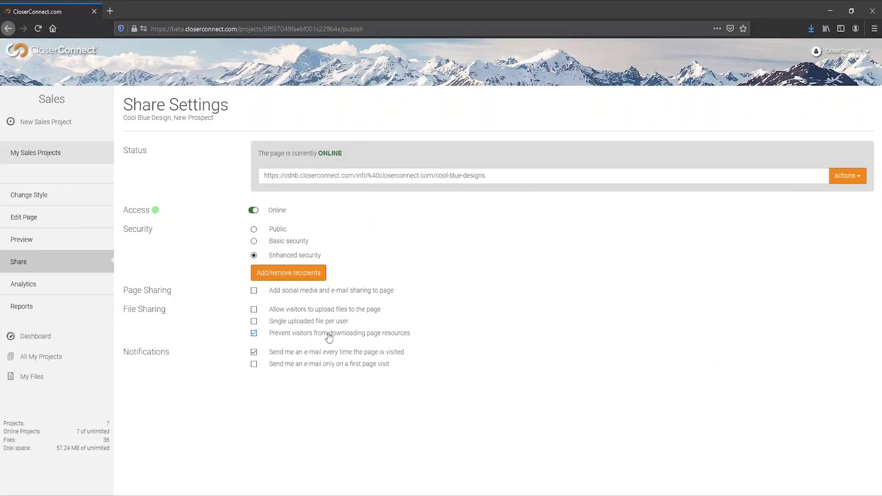
{"action": "left_click", "coordinate": [310, 314]}
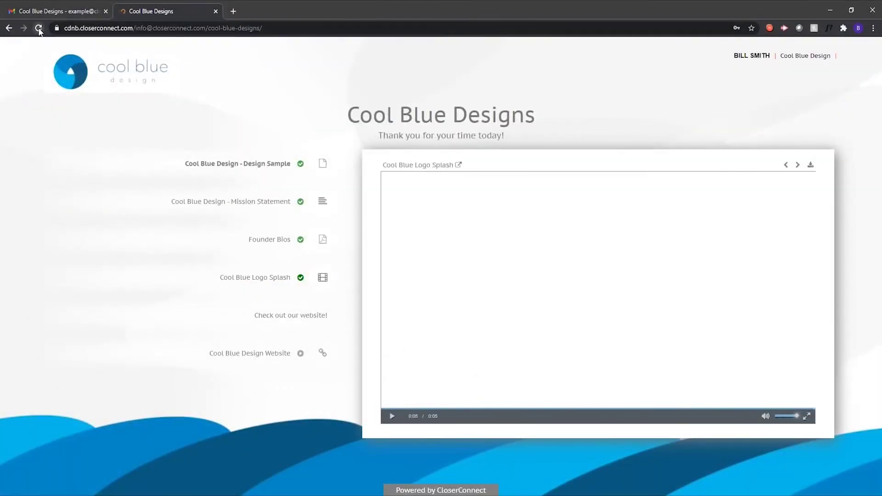
{"action": "left_click", "coordinate": [38, 28]}
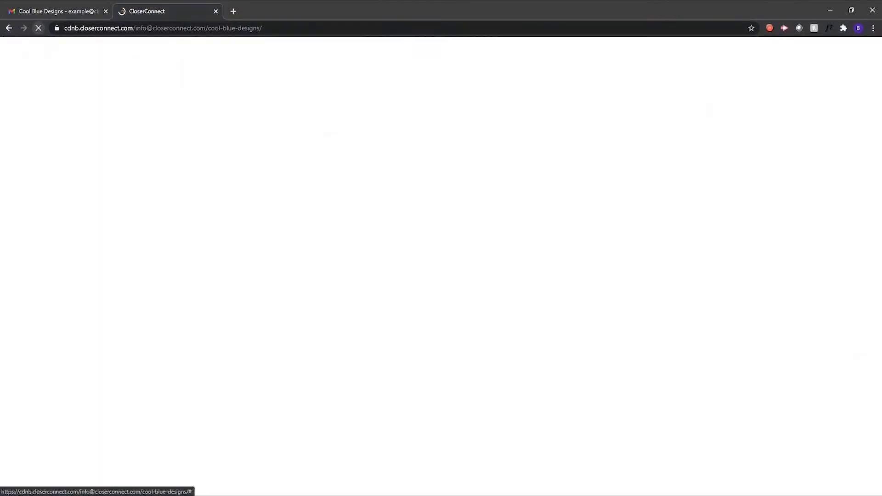
- Try the new UPLOAD FILE + option below the resources and cancel the file picker
{"action": "scroll", "coordinate": [185, 198], "scroll_direction": "down", "scroll_amount": 1}
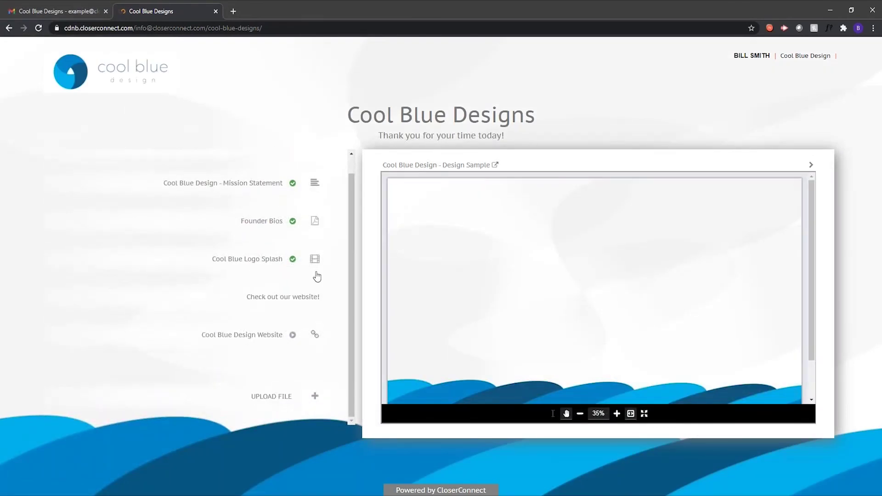
{"action": "left_click", "coordinate": [315, 396]}
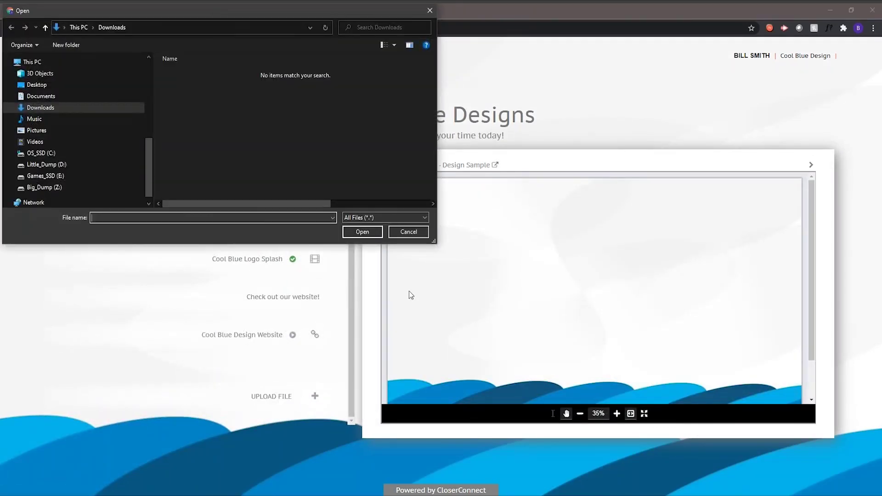
{"action": "left_click", "coordinate": [409, 232]}
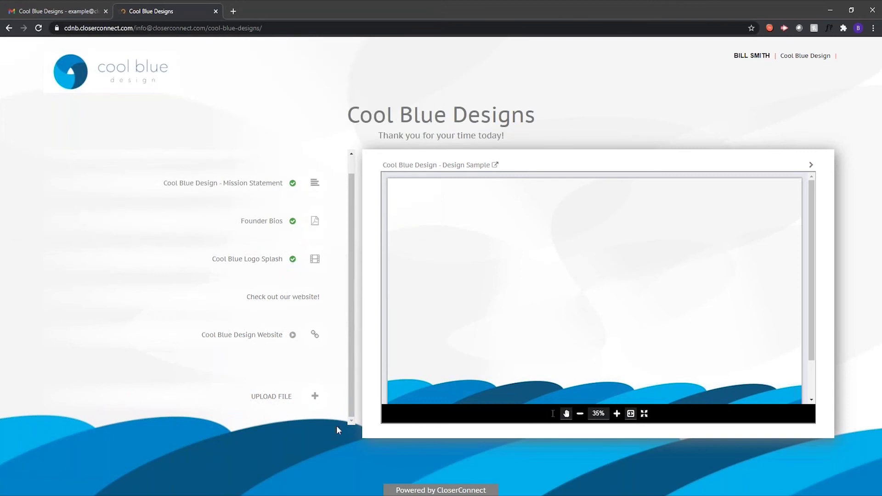